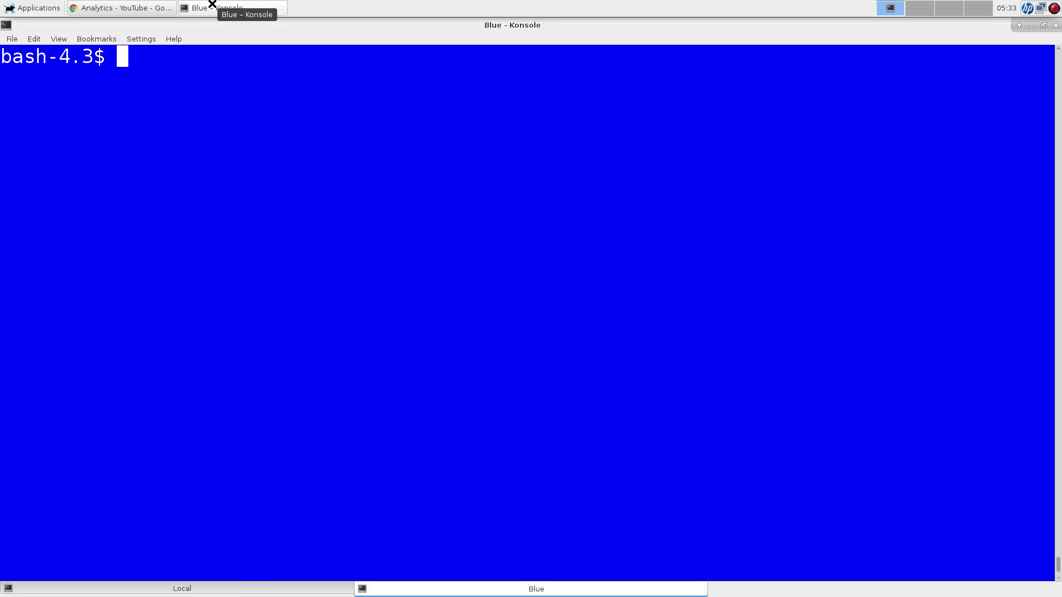
Start the sc spreadsheet from the shell and enter the left-aligned header "Item" in cell A0
{"action": "type", "text": "sc"}
{"action": "key", "text": "Return"}
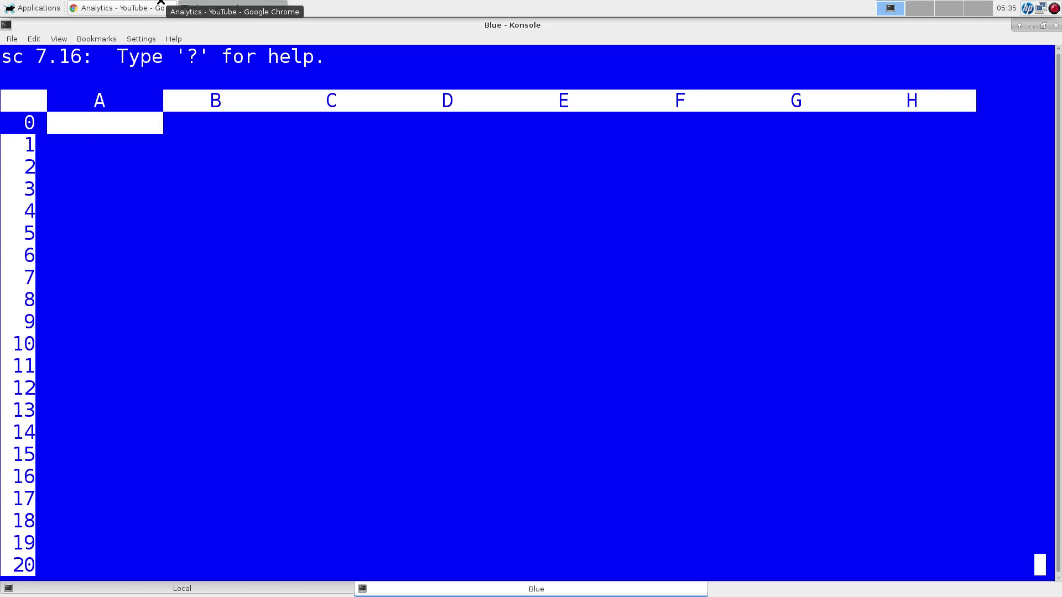
{"action": "key", "text": "less"}
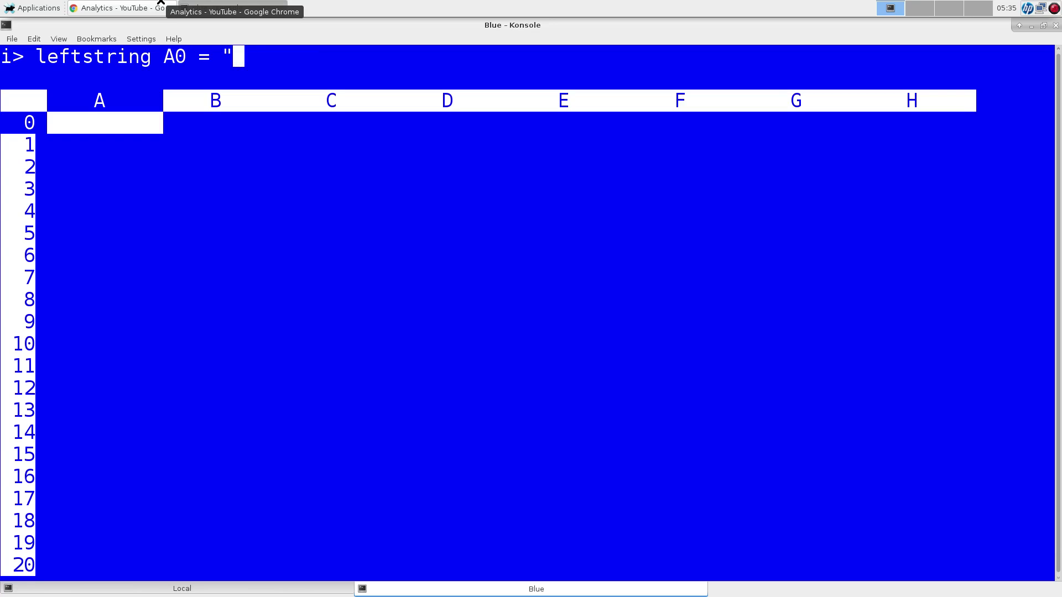
{"action": "type", "text": "Item"}
{"action": "key", "text": "Return"}
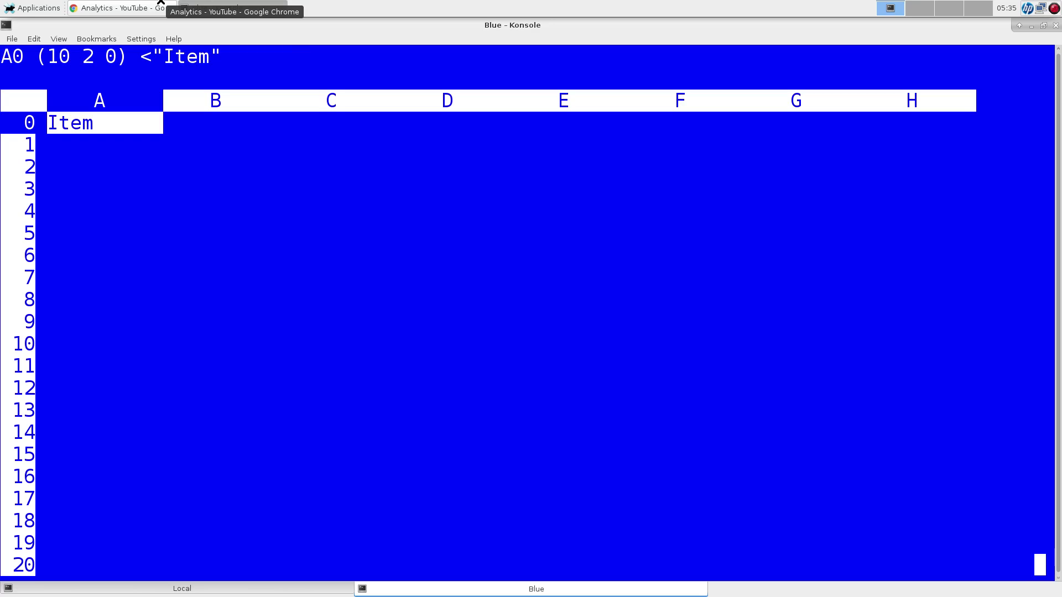
Enter the left-aligned header "Dollar" in cell B0
{"action": "key", "text": "Down"}
{"action": "key", "text": "Up"}
{"action": "key", "text": "Right"}
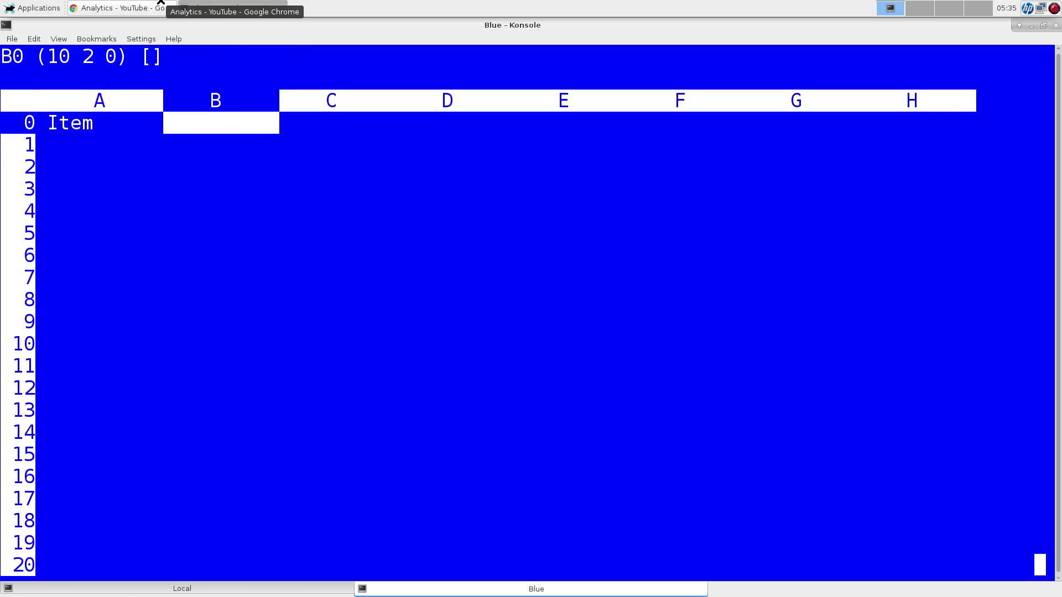
{"action": "key", "text": "less"}
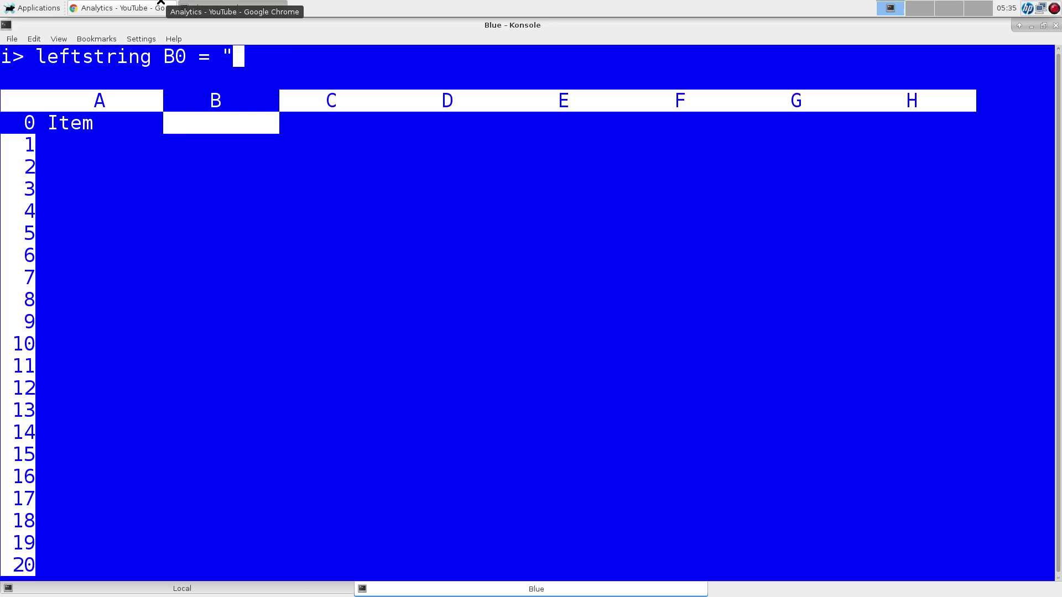
{"action": "type", "text": "Dollar"}
{"action": "key", "text": "Return"}
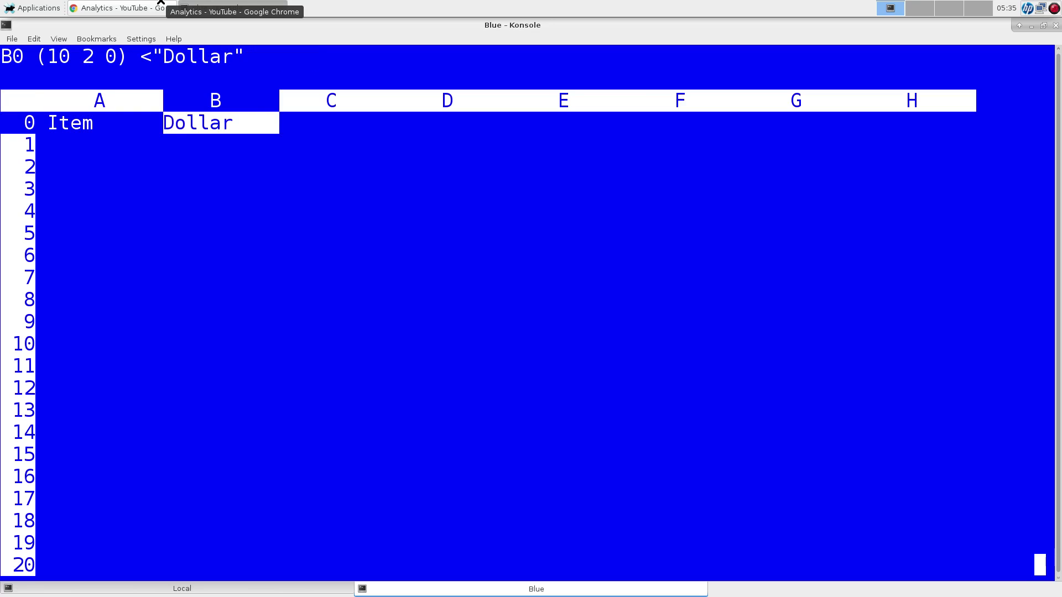
Enter the right-aligned label "Coffee" in cell A1, below the Item header
{"action": "key", "text": "Down"}
{"action": "key", "text": "Left"}
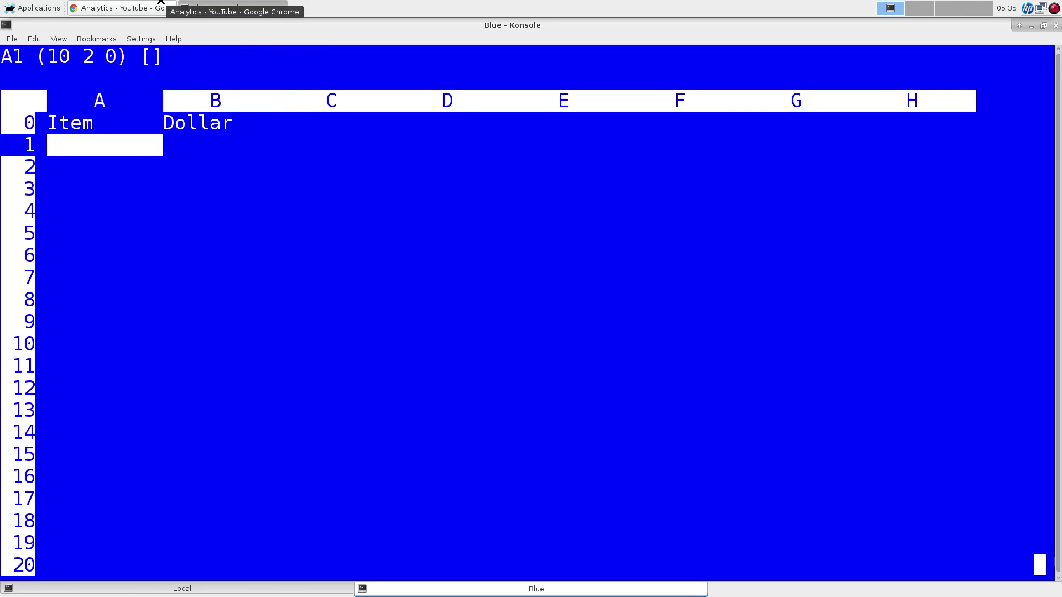
{"action": "key", "text": "greater"}
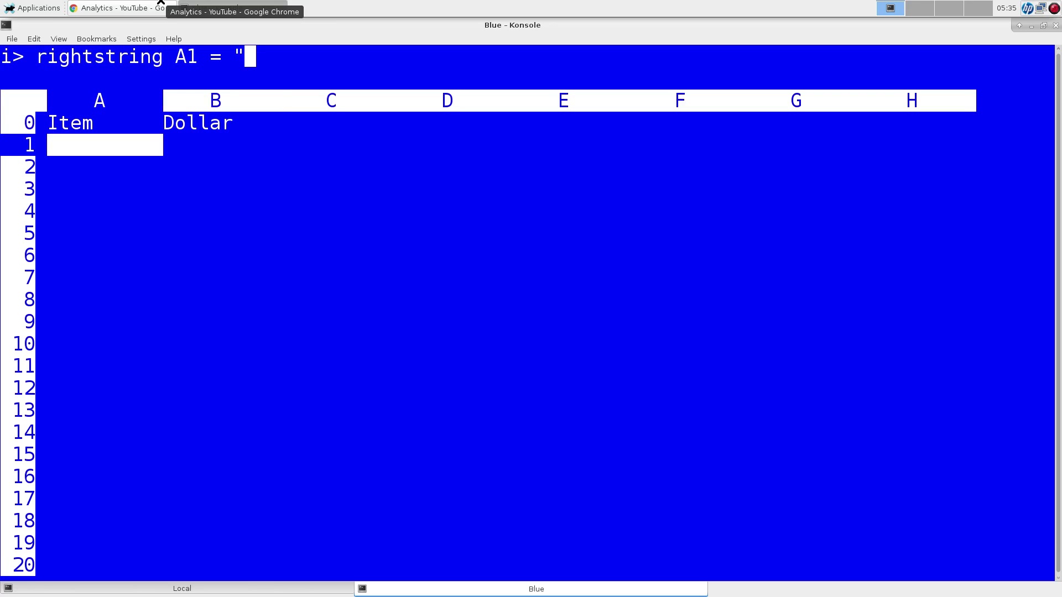
{"action": "type", "text": "Cofee"}
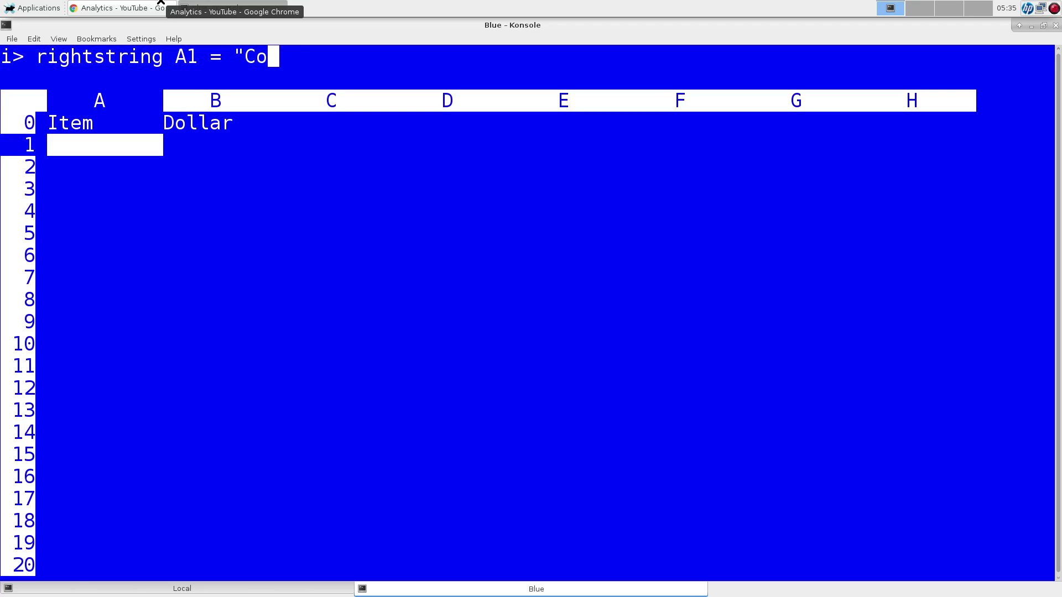
{"action": "key", "text": "BackSpace"}
{"action": "key", "text": "BackSpace"}
{"action": "type", "text": "fee"}
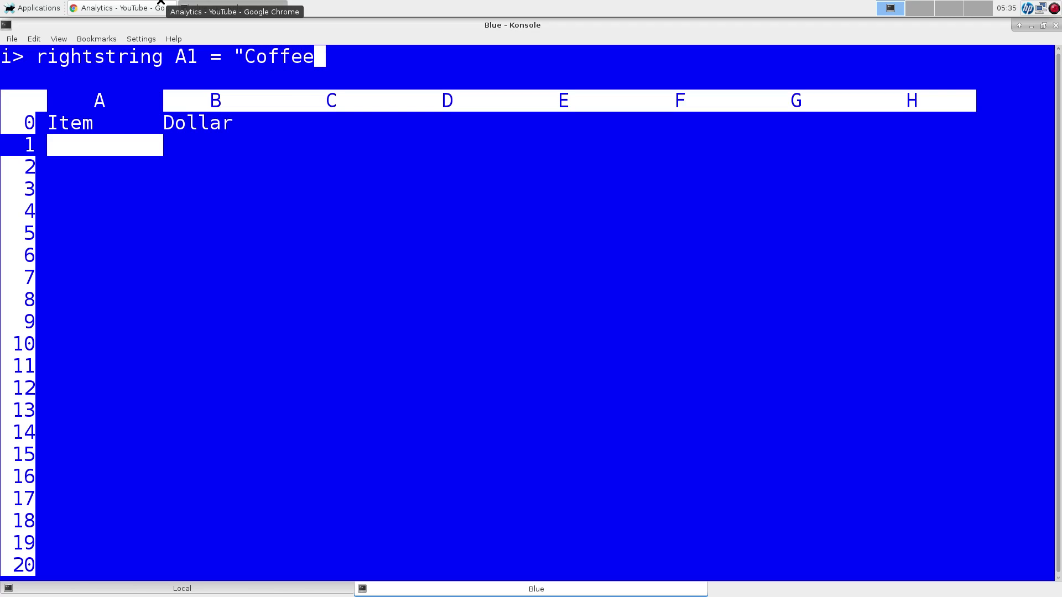
{"action": "key", "text": "Return"}
Set cell B1, the Coffee amount in the Dollar column, to 100
{"action": "key", "text": "Right"}
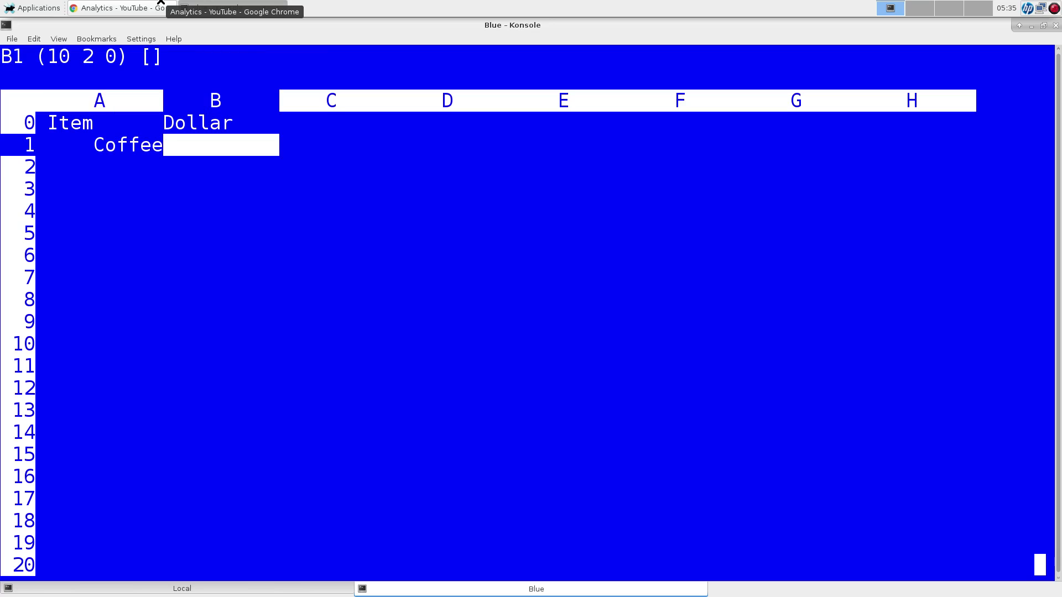
{"action": "key", "text": "equal"}
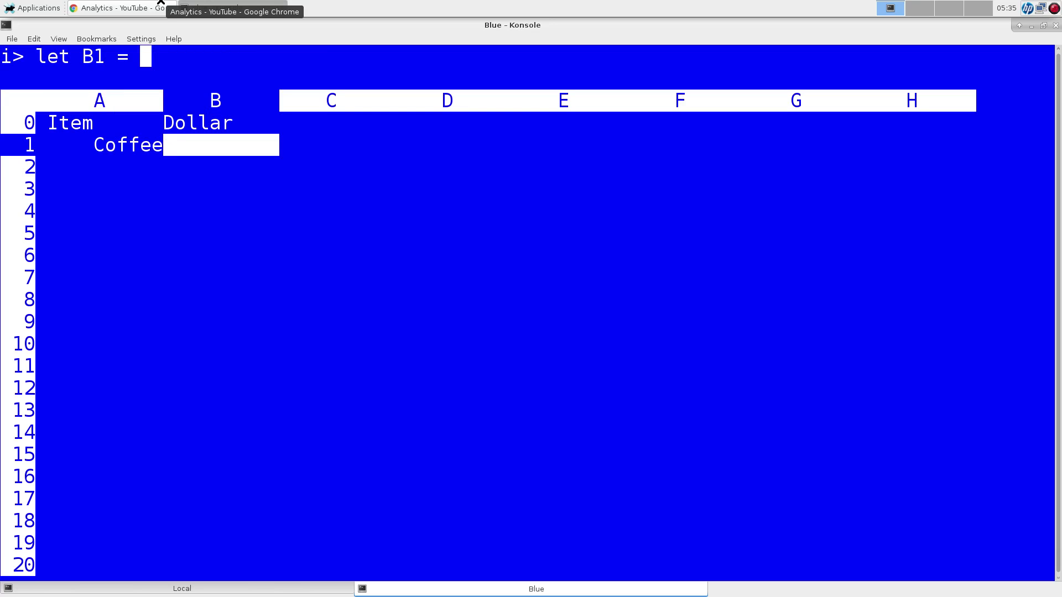
{"action": "type", "text": "100"}
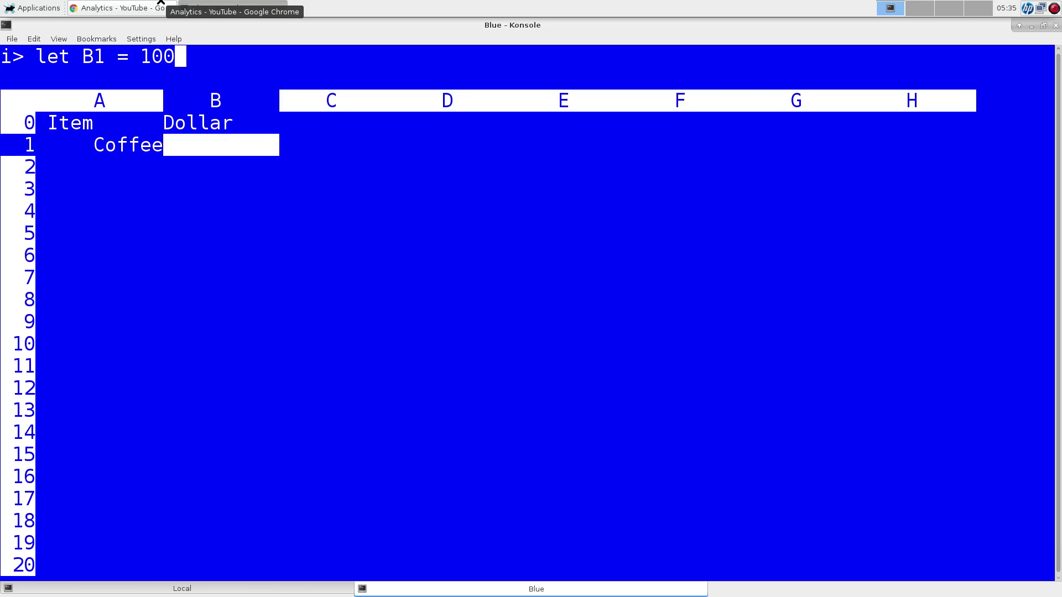
{"action": "key", "text": "Return"}
Enter the right-aligned label "Pet food" in cell A2
{"action": "key", "text": "Down"}
{"action": "key", "text": "Left"}
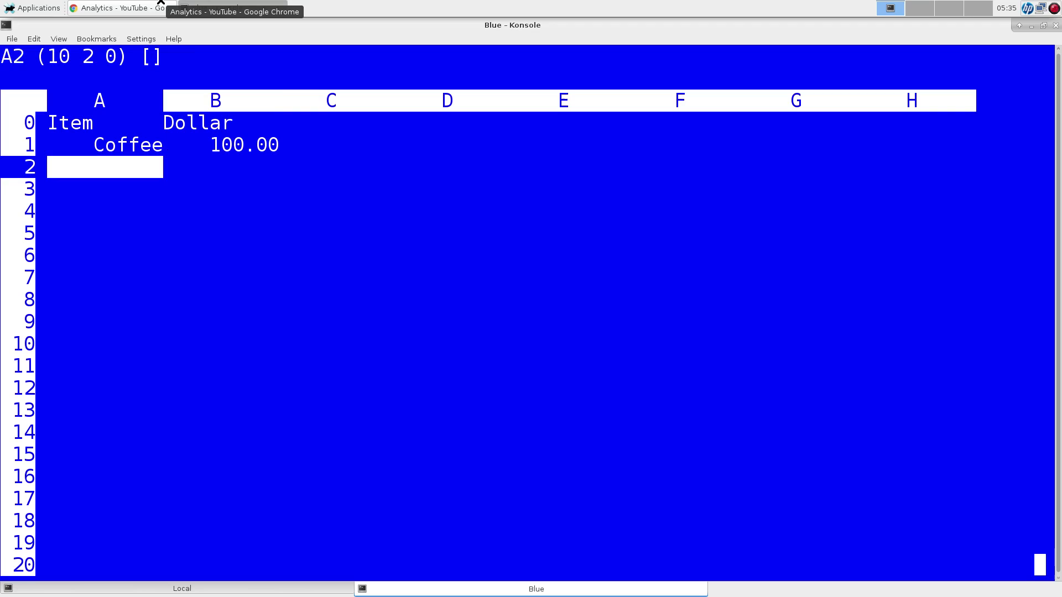
{"action": "key", "text": "greater"}
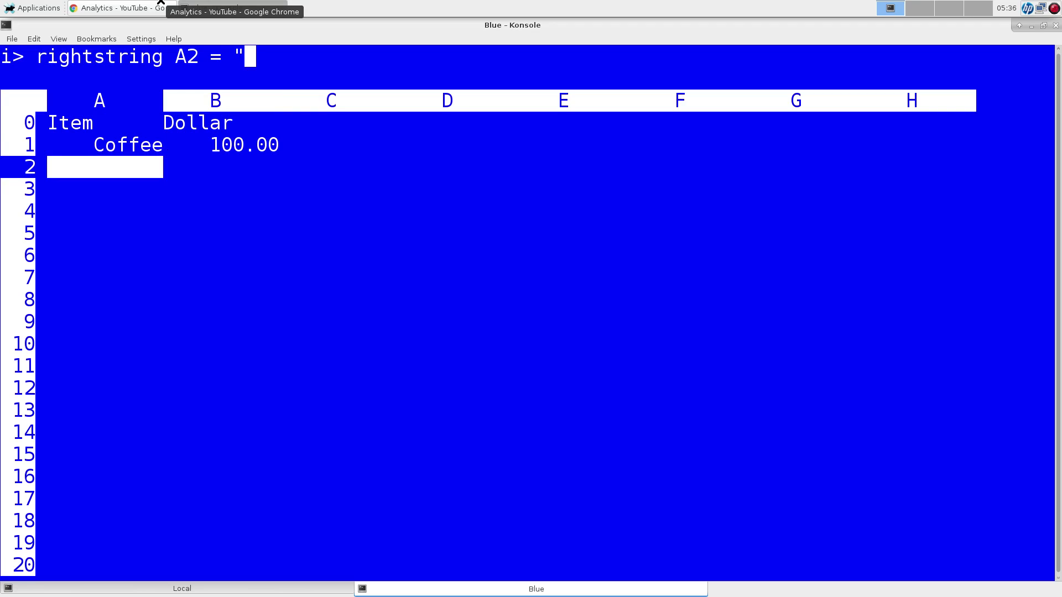
{"action": "type", "text": "Pet food"}
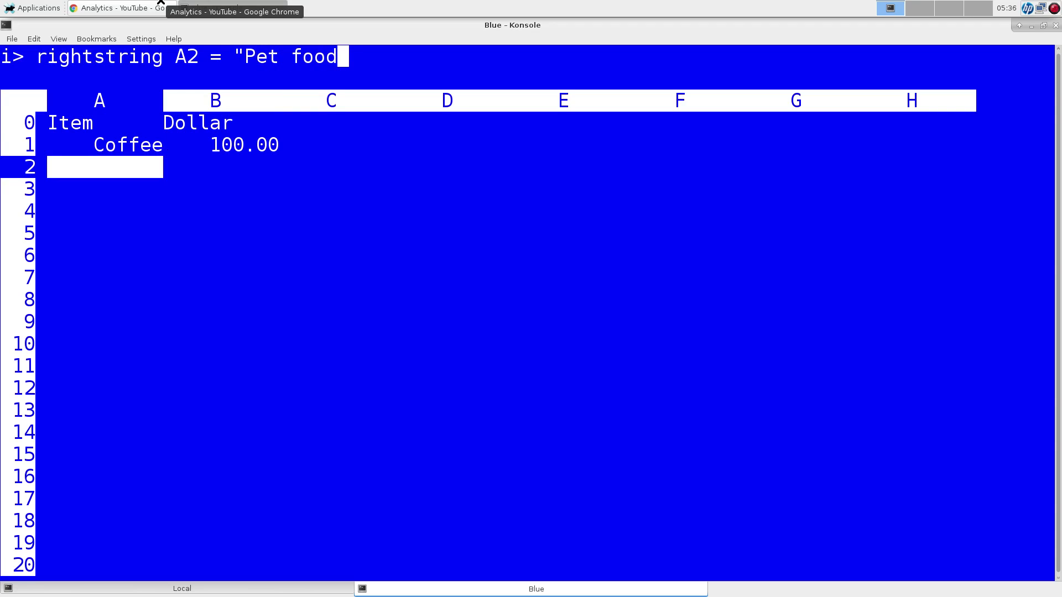
{"action": "key", "text": "Return"}
Set the Pet food amount in cell B2 to 300 and make A3 the current cell
{"action": "key", "text": "Right"}
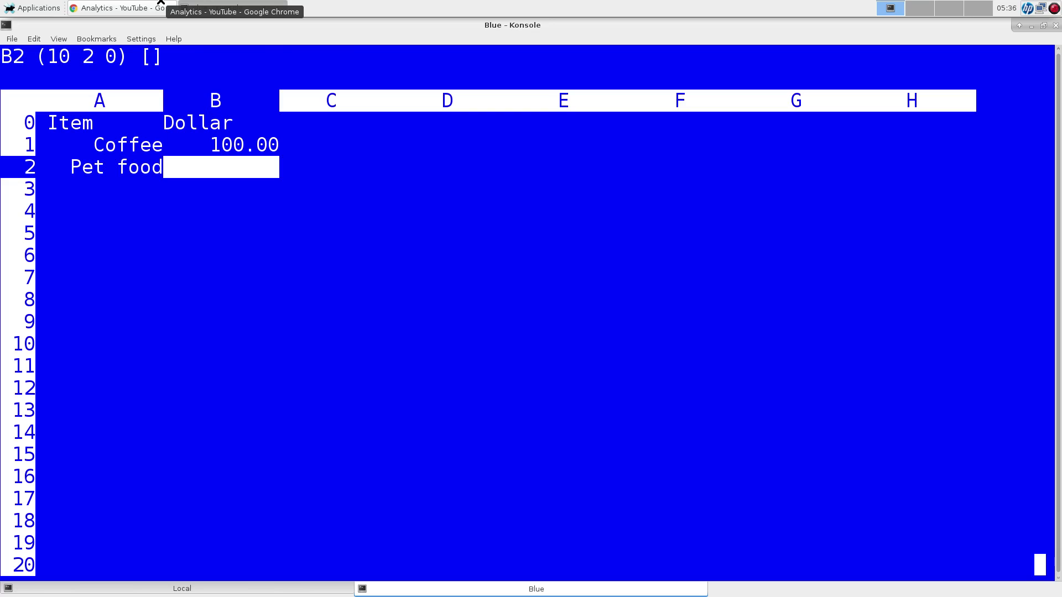
{"action": "key", "text": "equal"}
{"action": "type", "text": "300"}
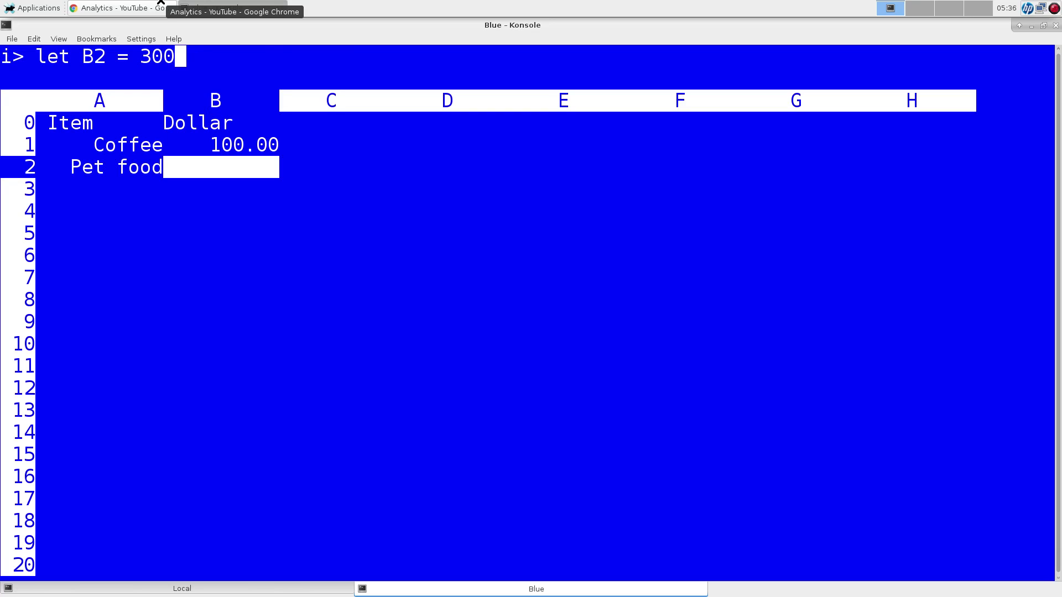
{"action": "key", "text": "Return"}
{"action": "key", "text": "Down"}
{"action": "key", "text": "Left"}
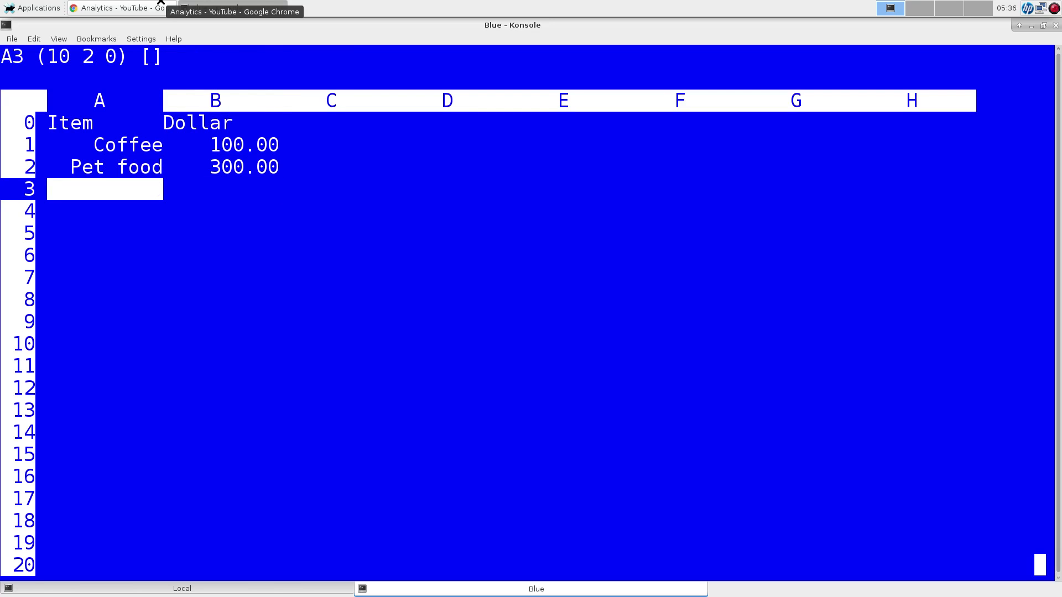
Try the right-aligned label "Junk from Ebay" in cell A3, and clear the cell again
{"action": "key", "text": "greater"}
{"action": "type", "text": "Jo"}
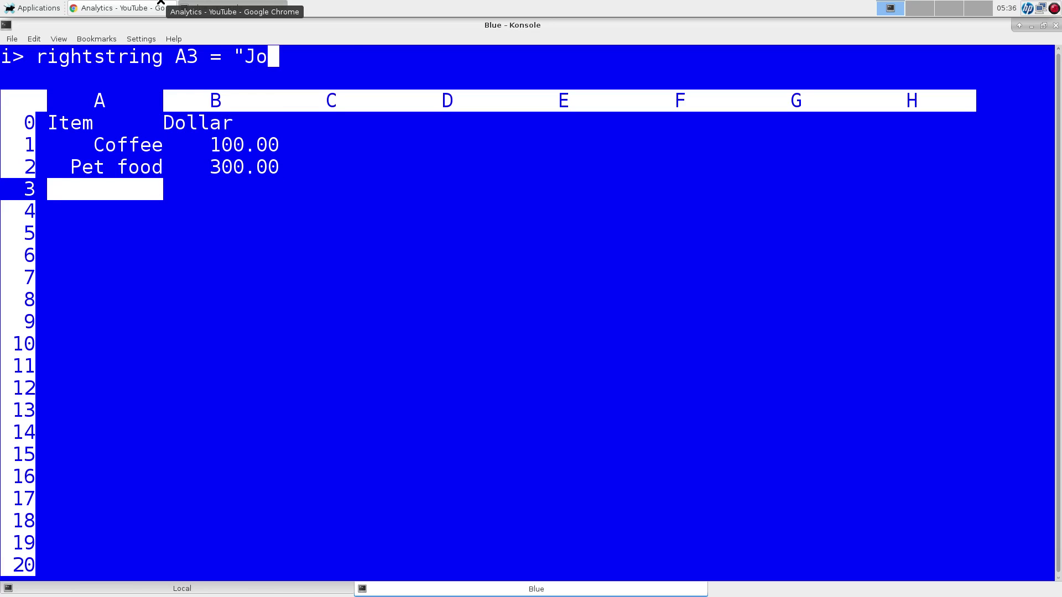
{"action": "key", "text": "BackSpace"}
{"action": "type", "text": "unk from Ebay"}
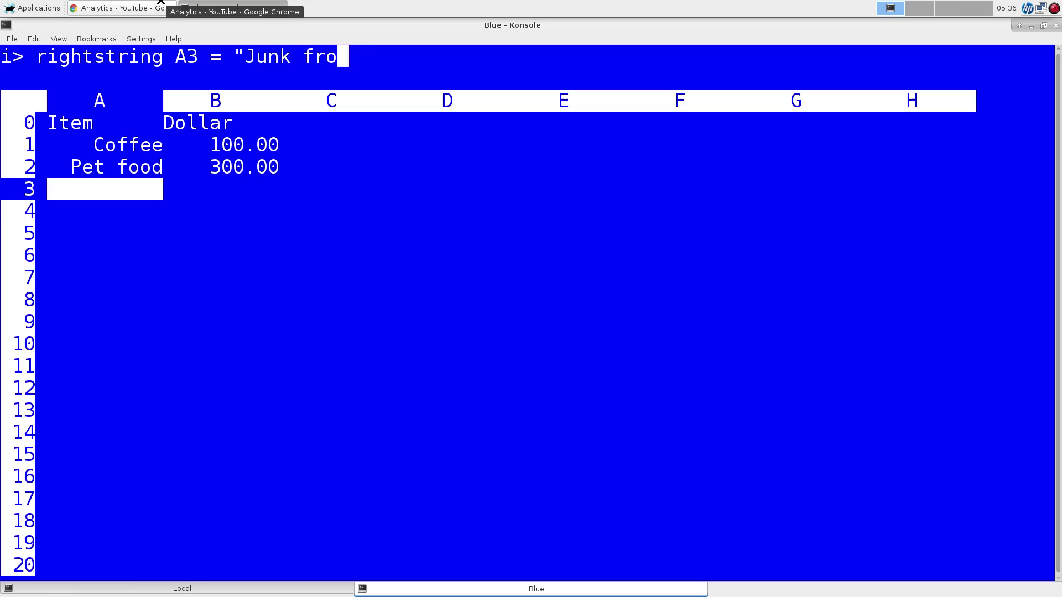
{"action": "key", "text": "Return"}
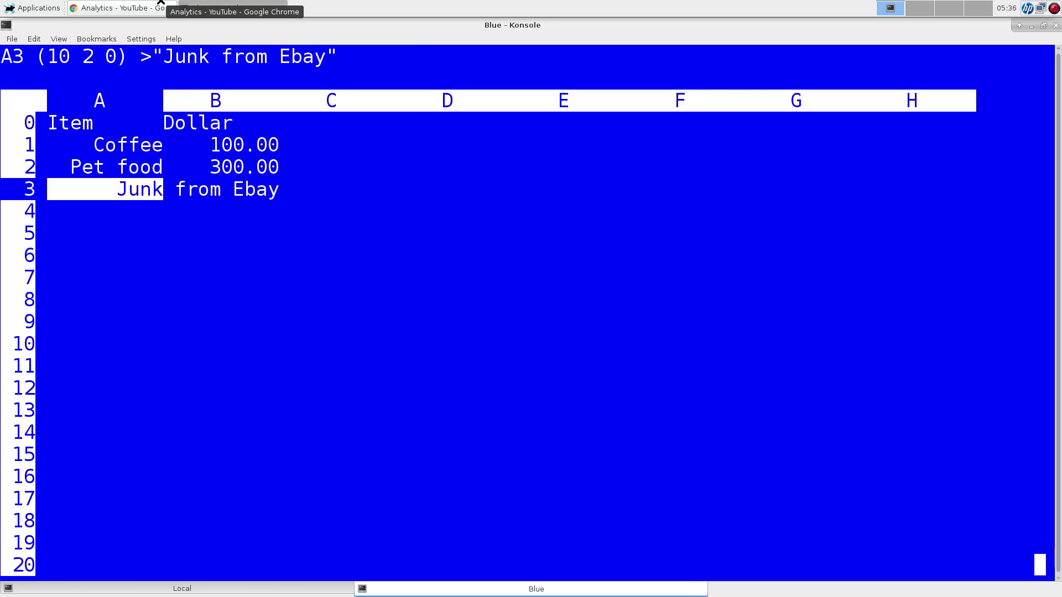
{"action": "key", "text": "x"}
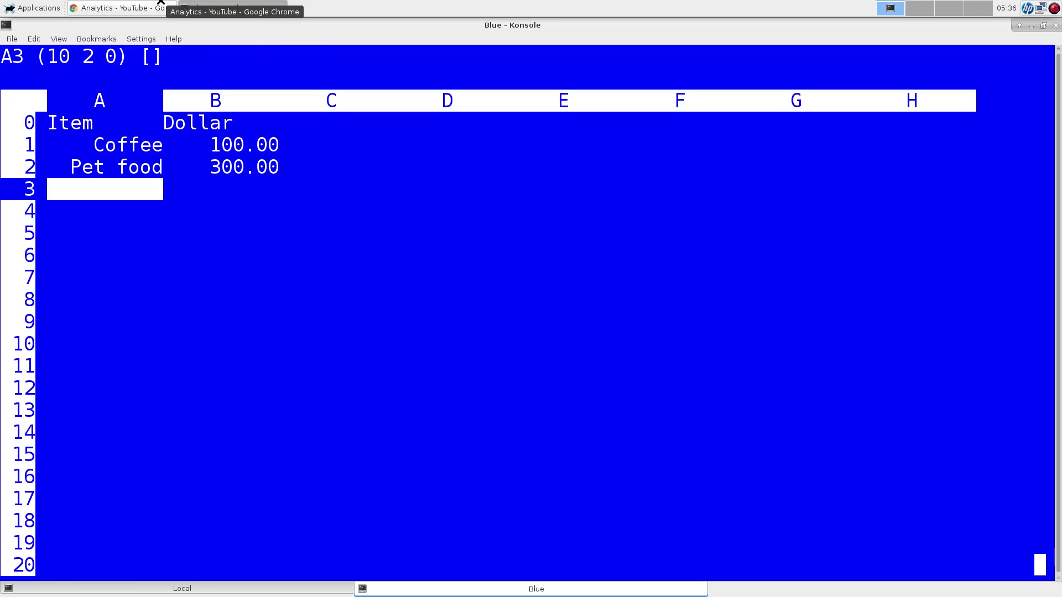
Enter the right-aligned label "EbayJunk" in cell A3 and set its amount in B3 to 800
{"action": "key", "text": "greater"}
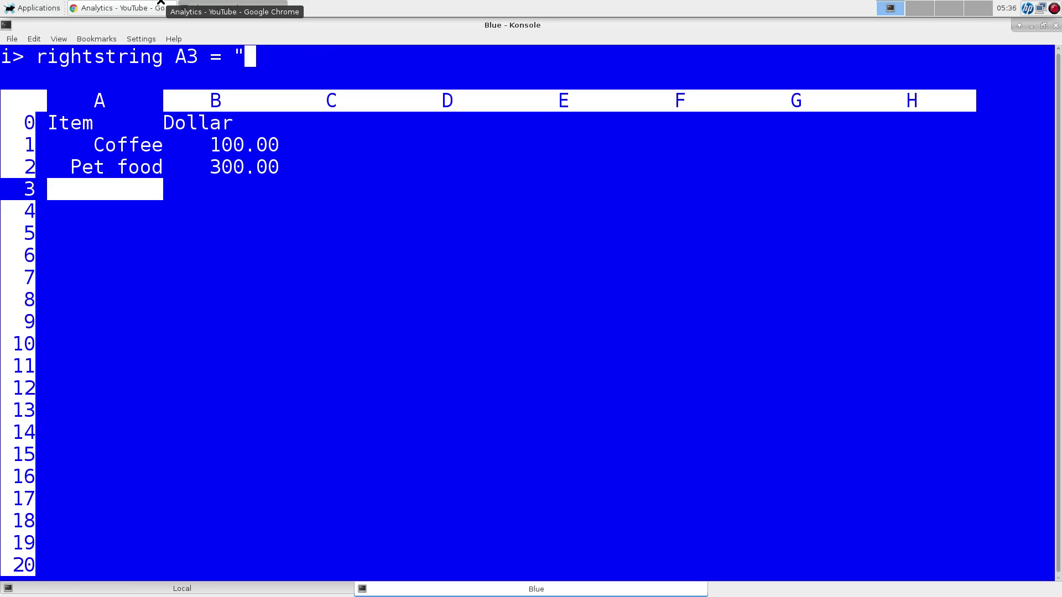
{"action": "type", "text": "EbayJunk"}
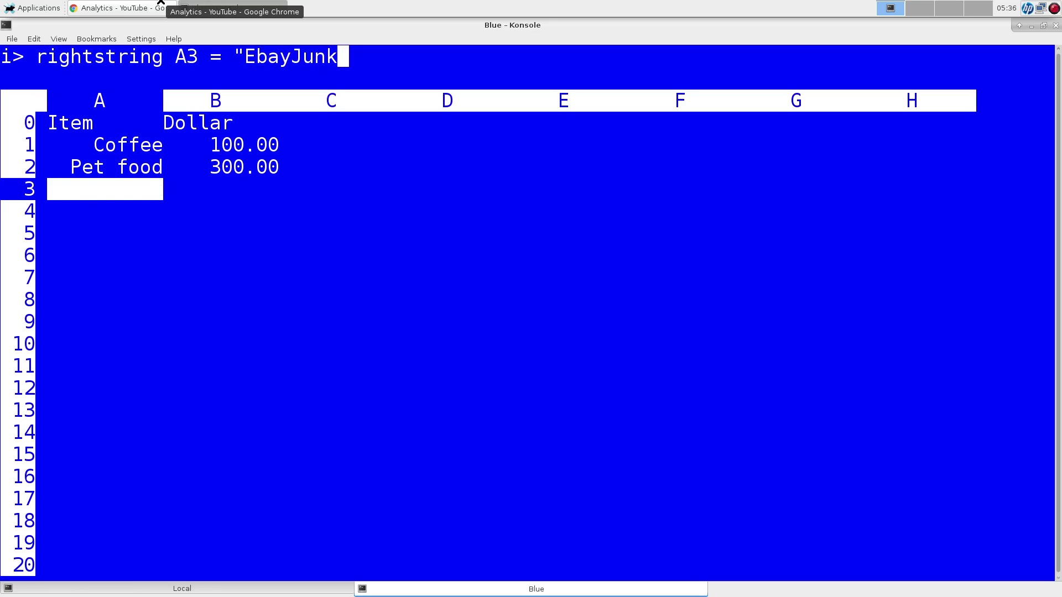
{"action": "key", "text": "Return"}
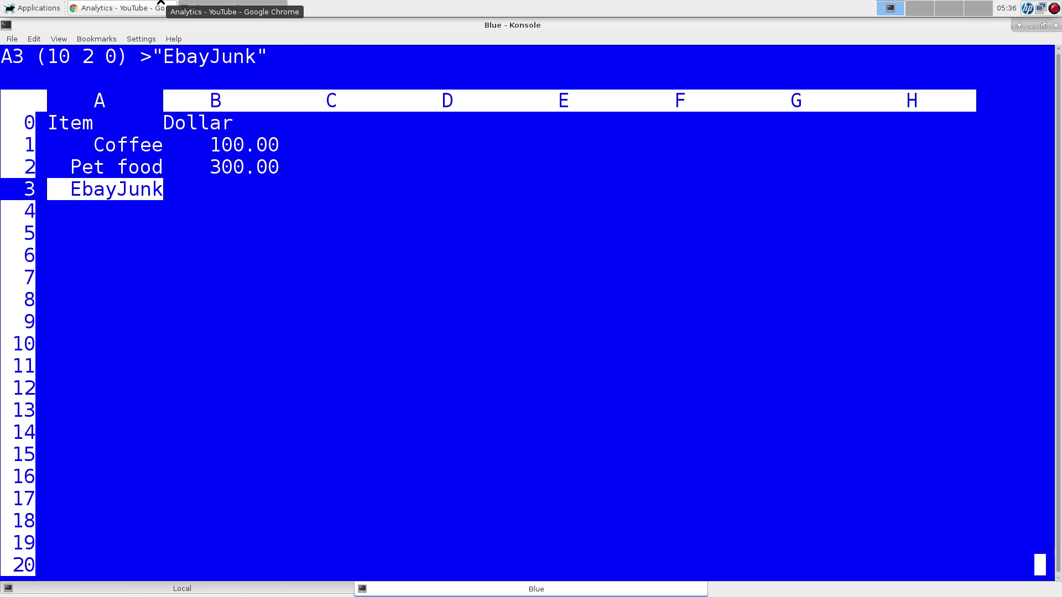
{"action": "key", "text": "Right"}
{"action": "type", "text": "= "}
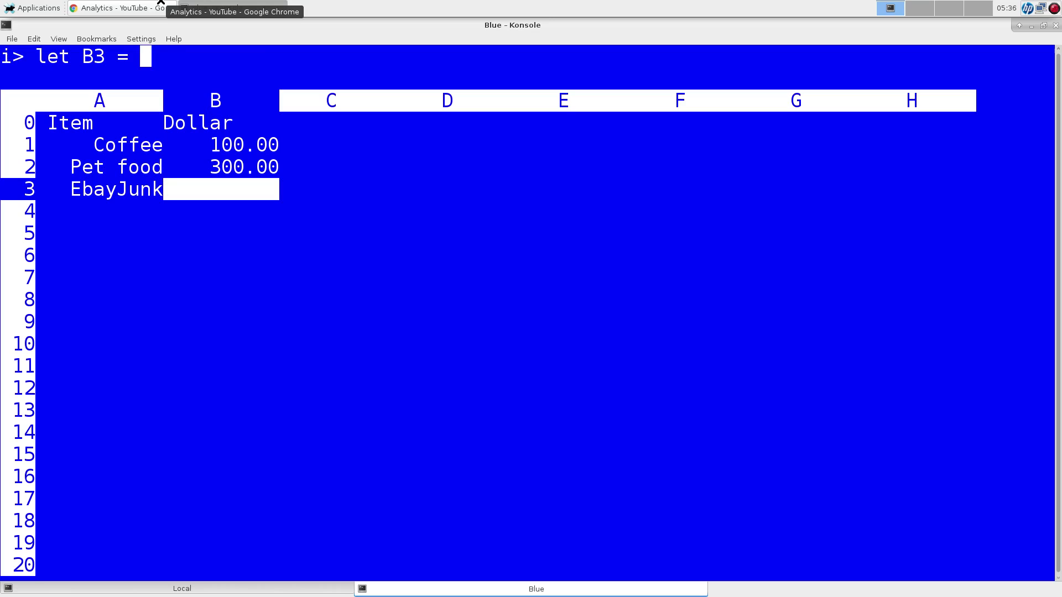
{"action": "type", "text": "800"}
{"action": "key", "text": "Return"}
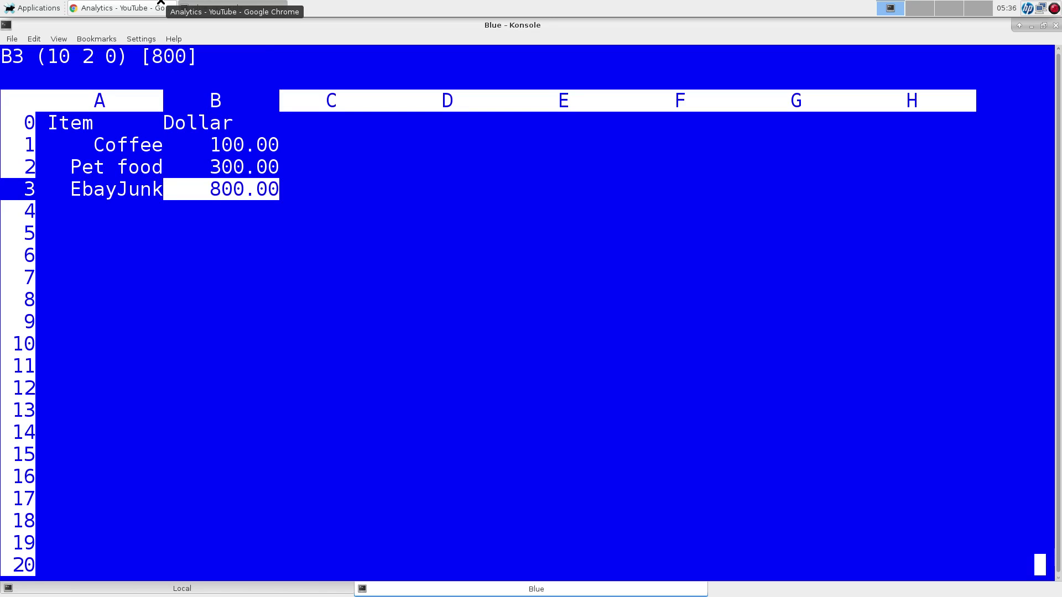
{"action": "key", "text": "Down"}
{"action": "key", "text": "Left"}
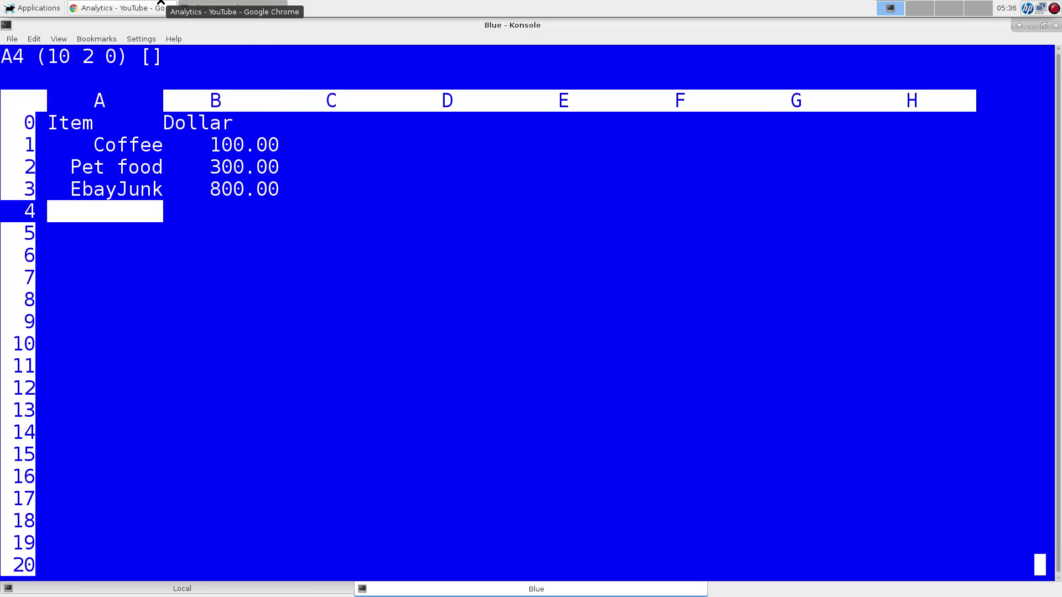
{"action": "key", "text": "Right"}
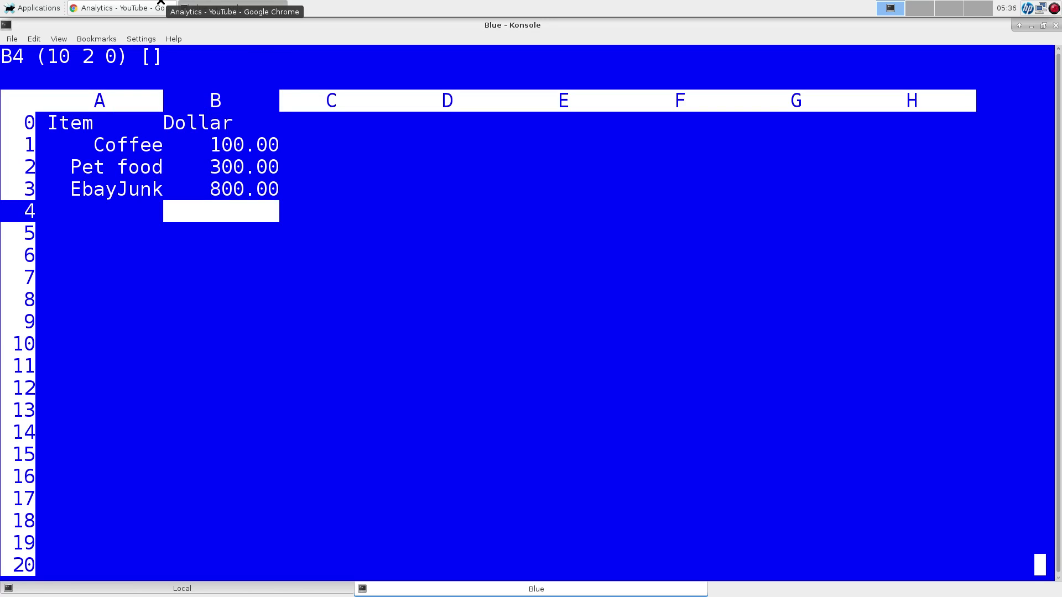
{"action": "key", "text": "equal"}
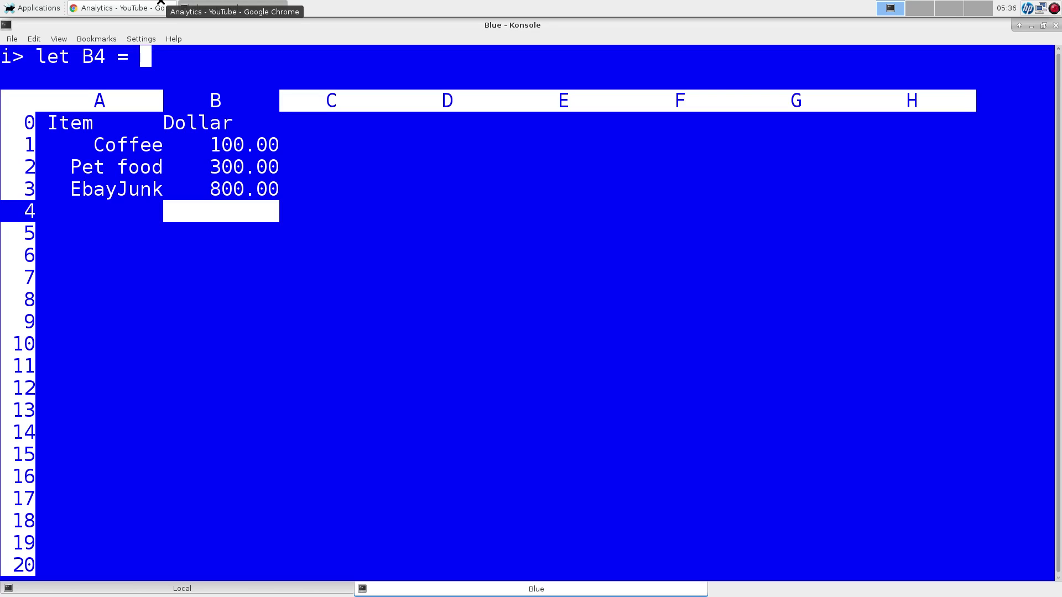
{"action": "type", "text": "@"}
{"action": "type", "text": "s"}
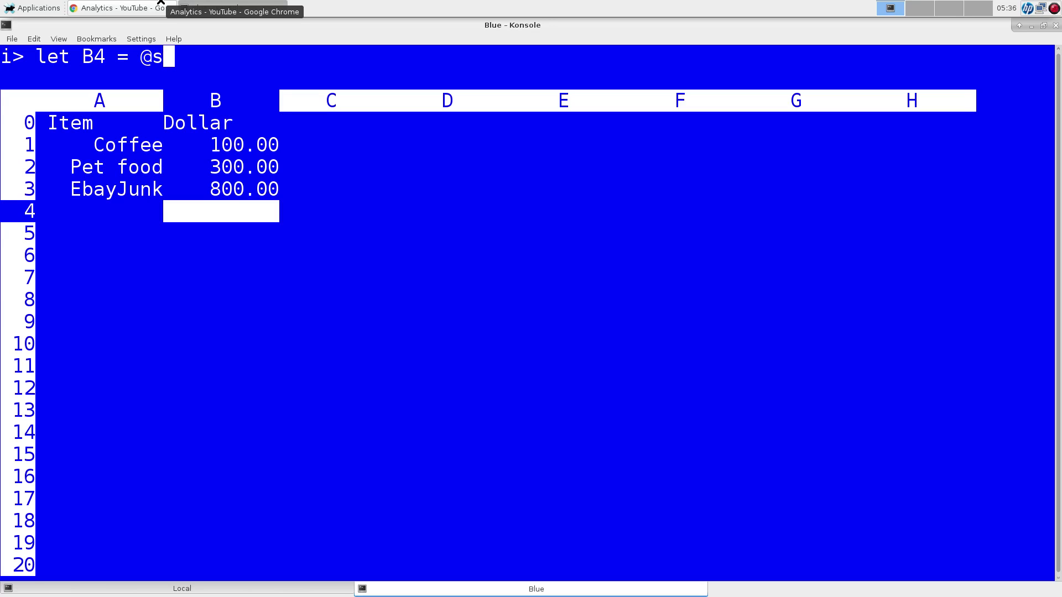
{"action": "type", "text": "um(B"}
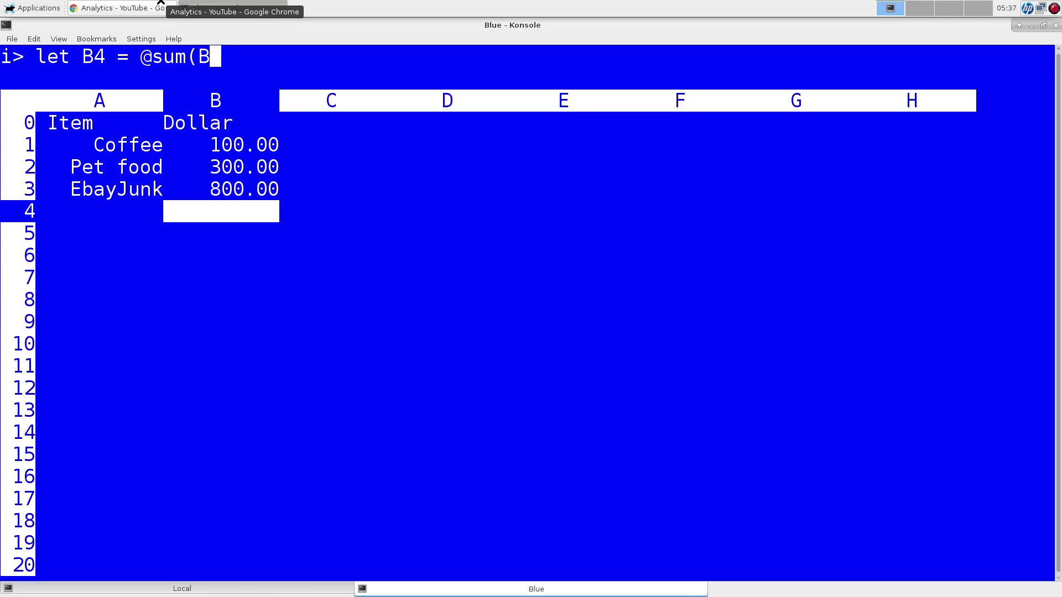
{"action": "type", "text": "1:B"}
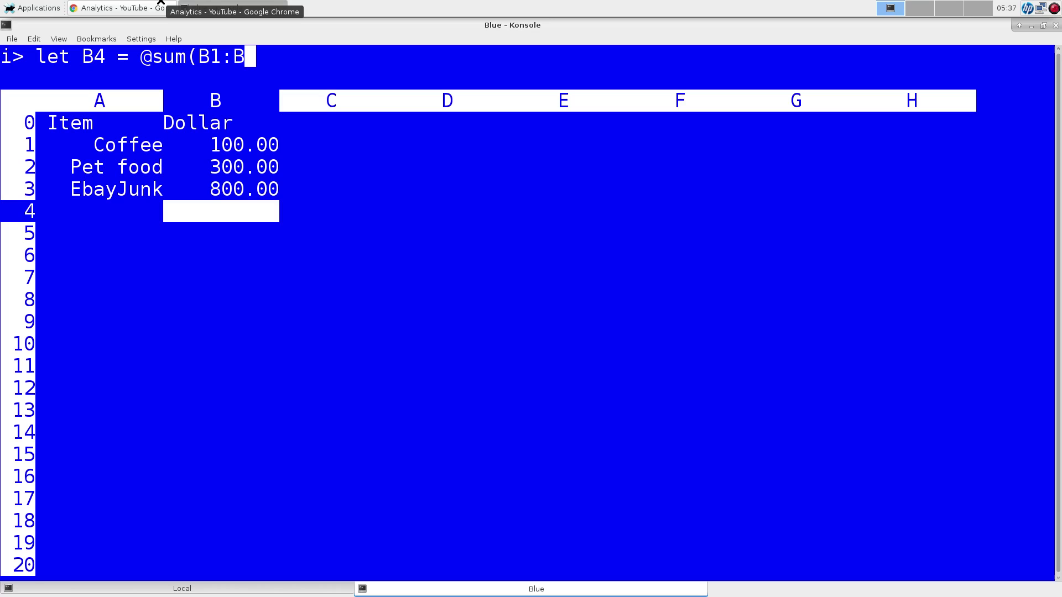
{"action": "type", "text": "3)"}
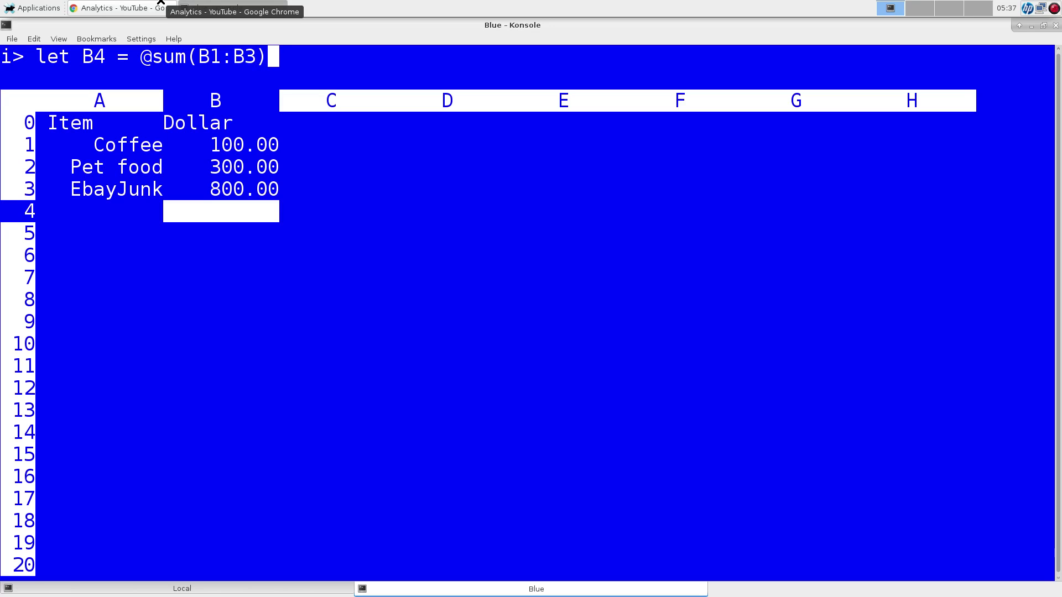
{"action": "key", "text": "Return"}
Try the number format "$" on the Coffee amount in cell B1, and clear the cell again
{"action": "key", "text": "Up"}
{"action": "key", "text": "Up"}
{"action": "key", "text": "Up"}
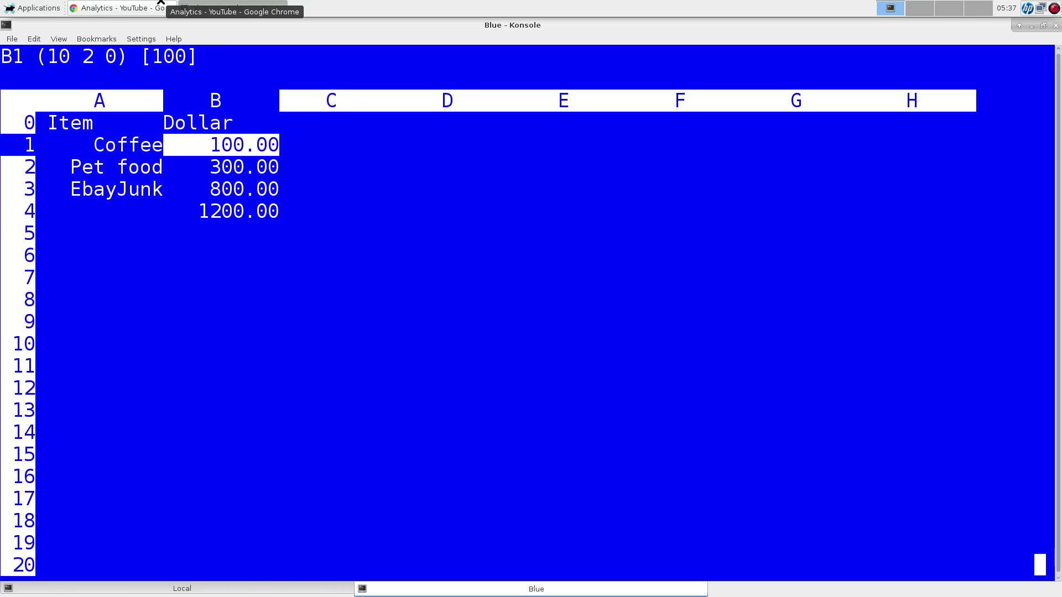
{"action": "key", "text": "shift+f"}
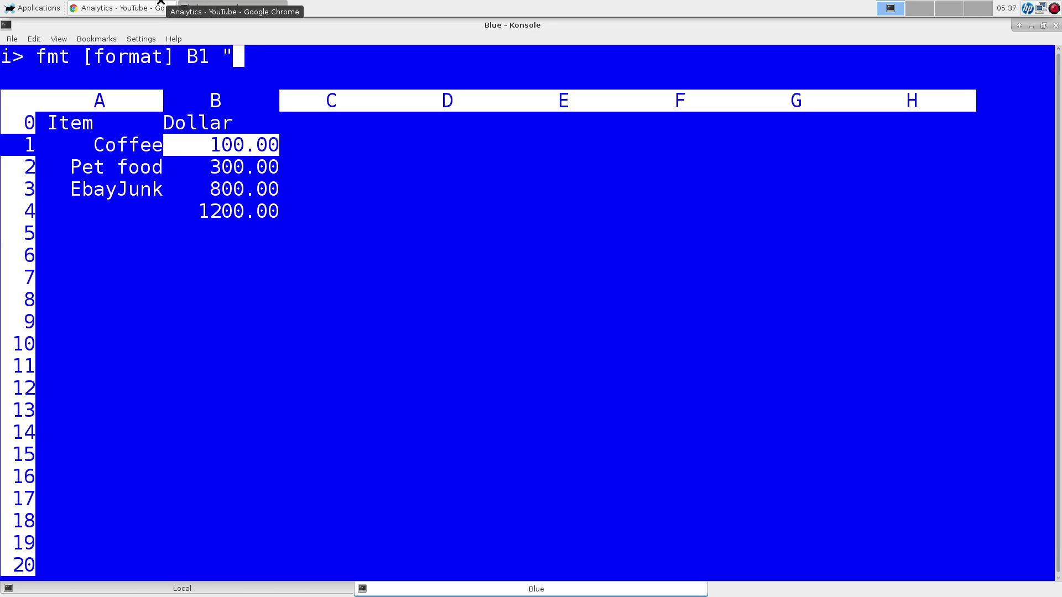
{"action": "type", "text": "$"}
{"action": "key", "text": "Return"}
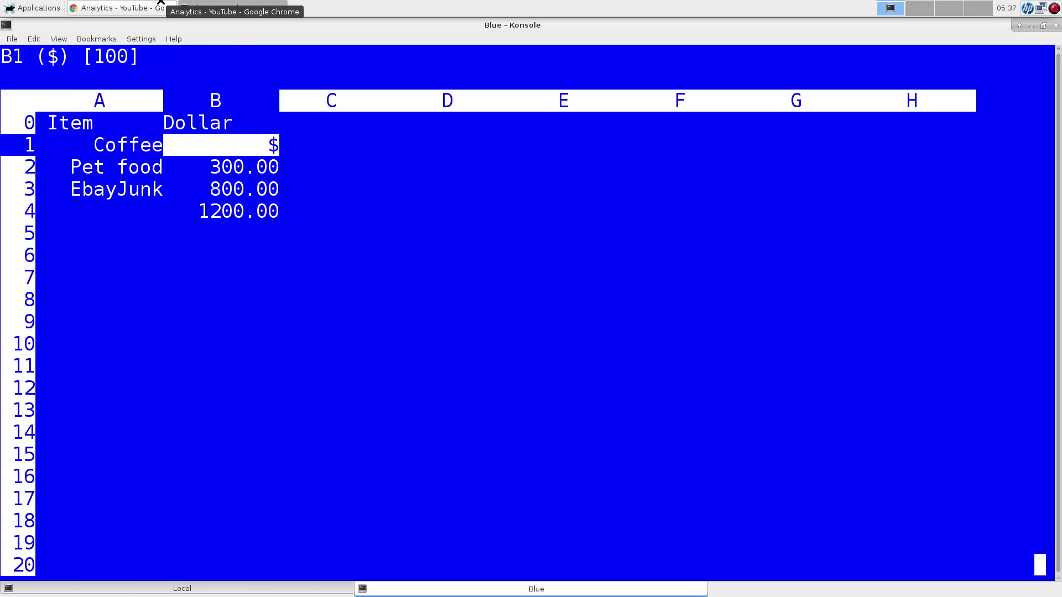
{"action": "key", "text": "shift+f"}
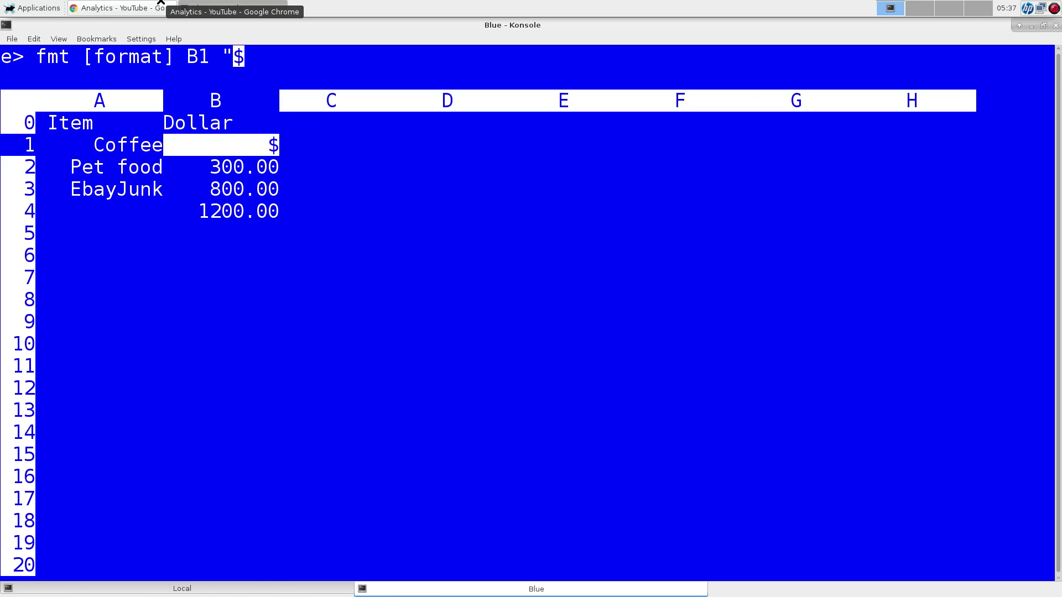
{"action": "key", "text": "Return"}
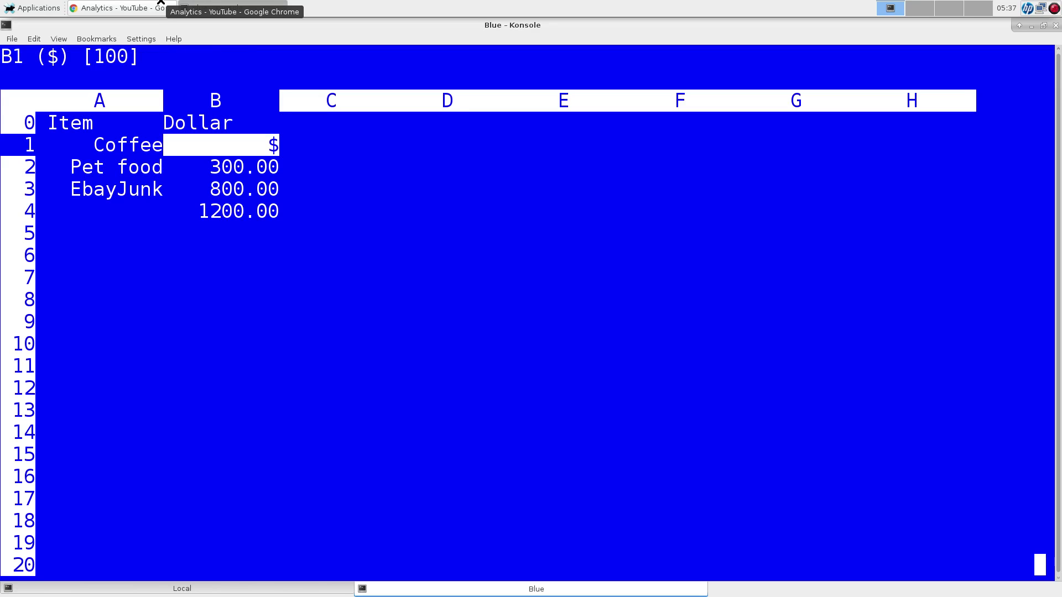
{"action": "key", "text": "x"}
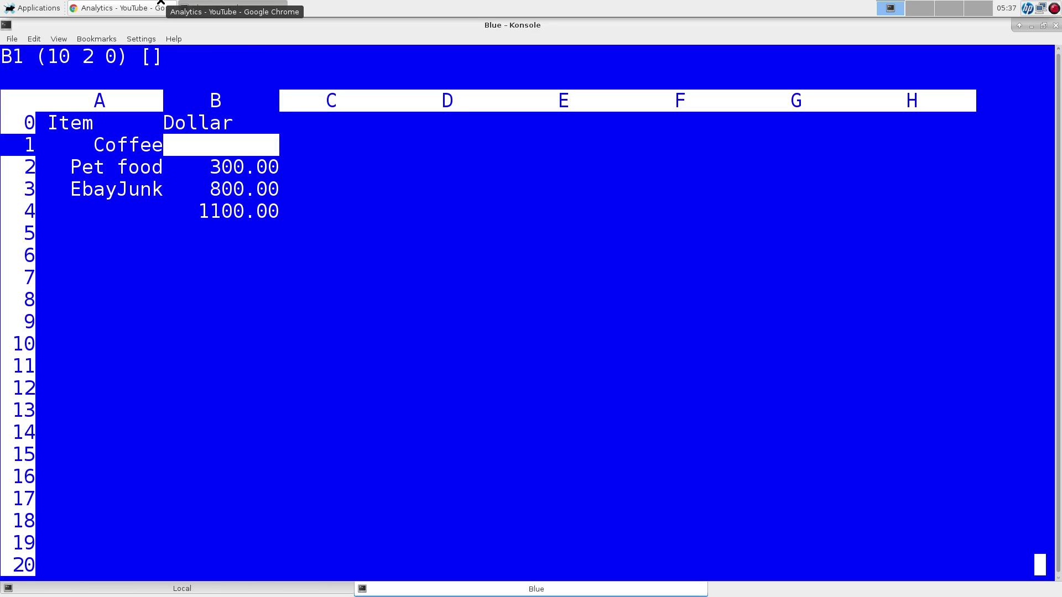
Set the Coffee amount in cell B1 to 100 and apply the number format $####.00 to it
{"action": "key", "text": "equal"}
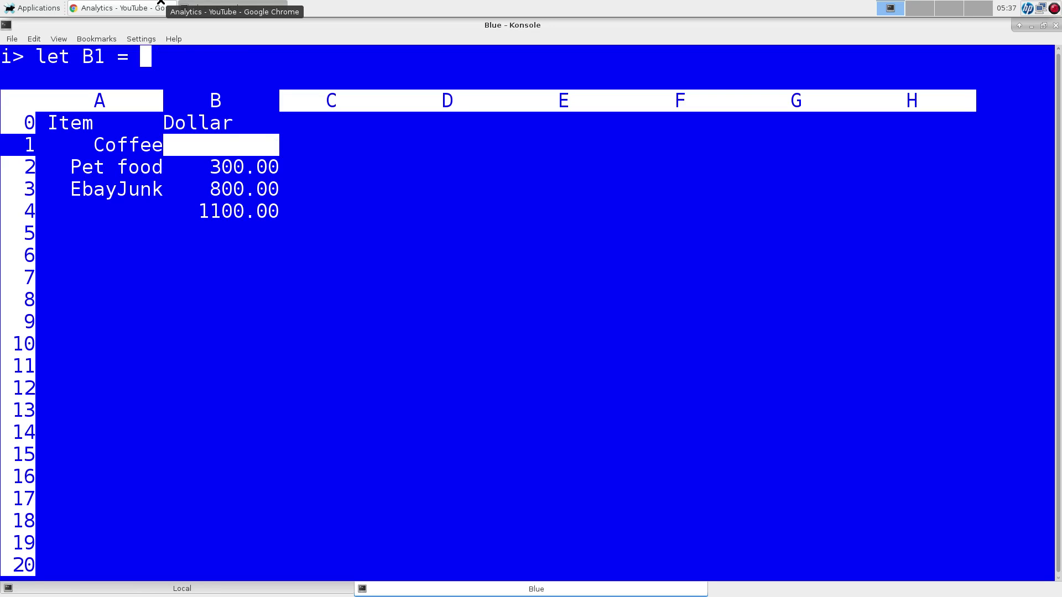
{"action": "type", "text": "100"}
{"action": "key", "text": "Return"}
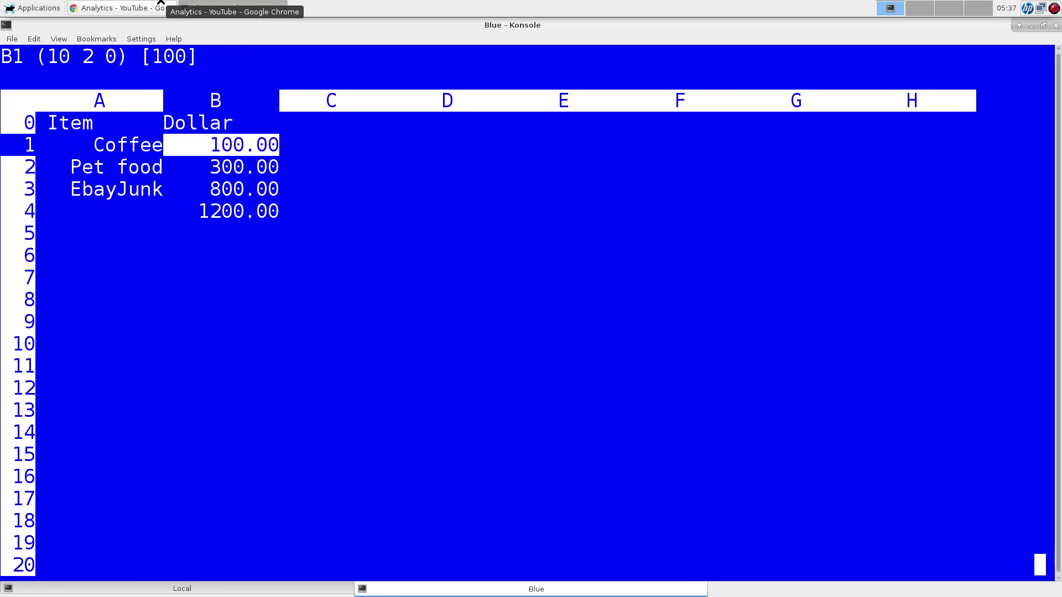
{"action": "key", "text": "shift+f"}
{"action": "type", "text": "$"}
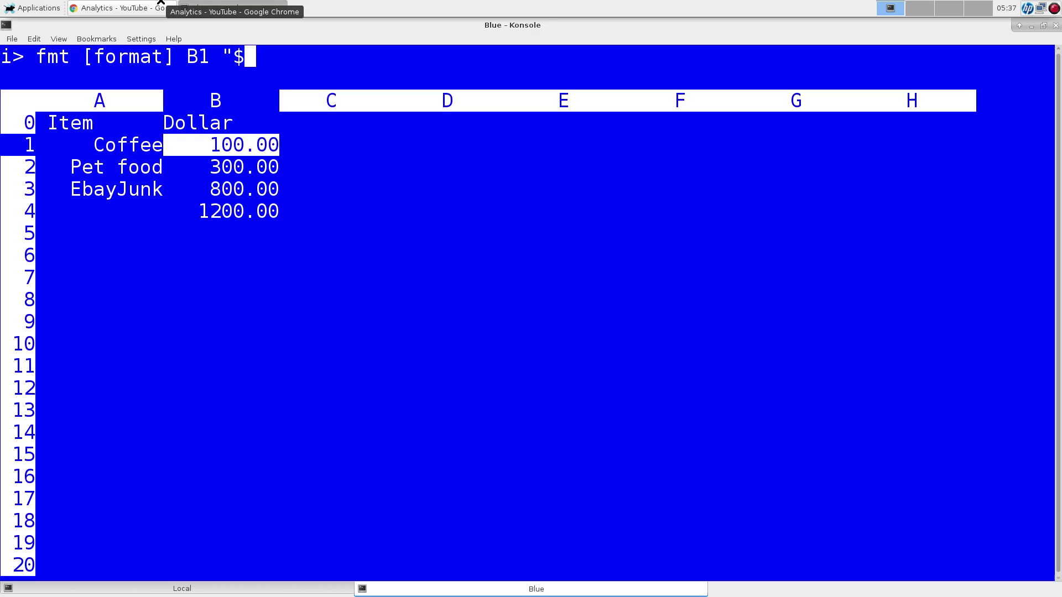
{"action": "type", "text": "####"}
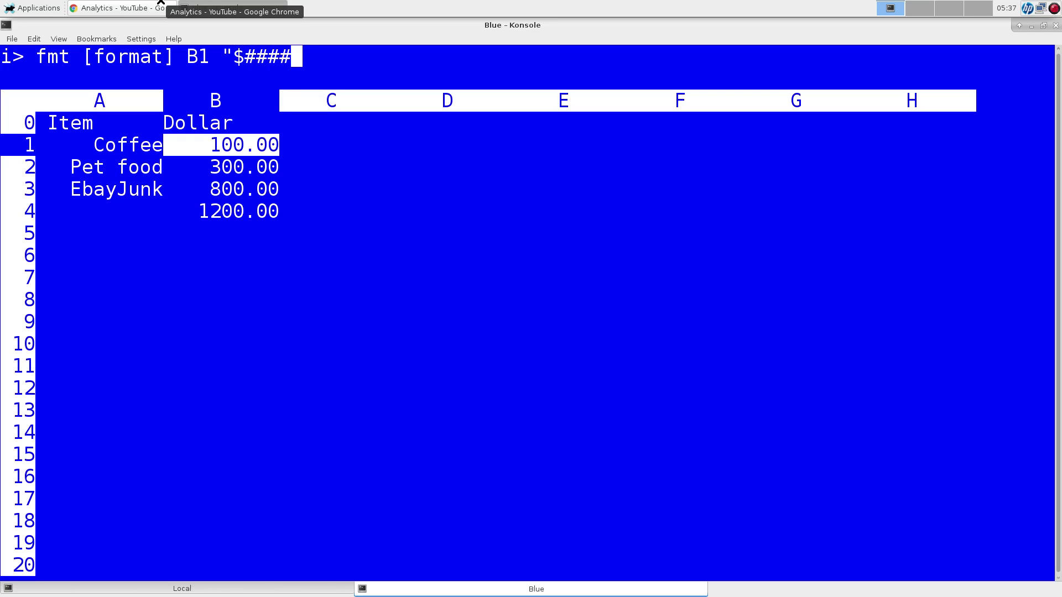
{"action": "type", "text": ".00"}
{"action": "key", "text": "Return"}
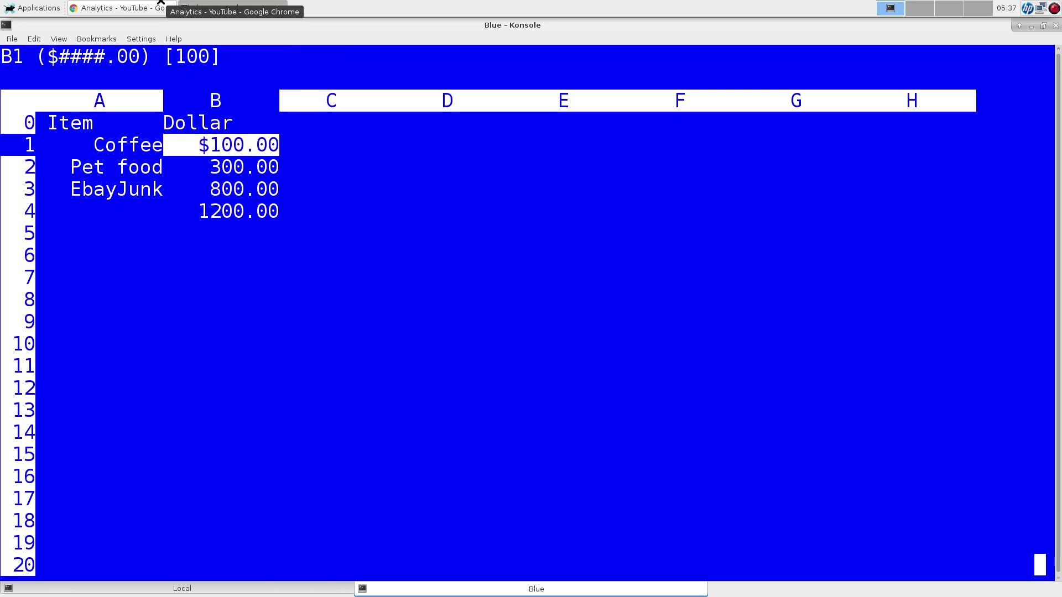
{"action": "key", "text": "Down"}
{"action": "key", "text": "Down"}
{"action": "key", "text": "Down"}
{"action": "key", "text": "Down"}
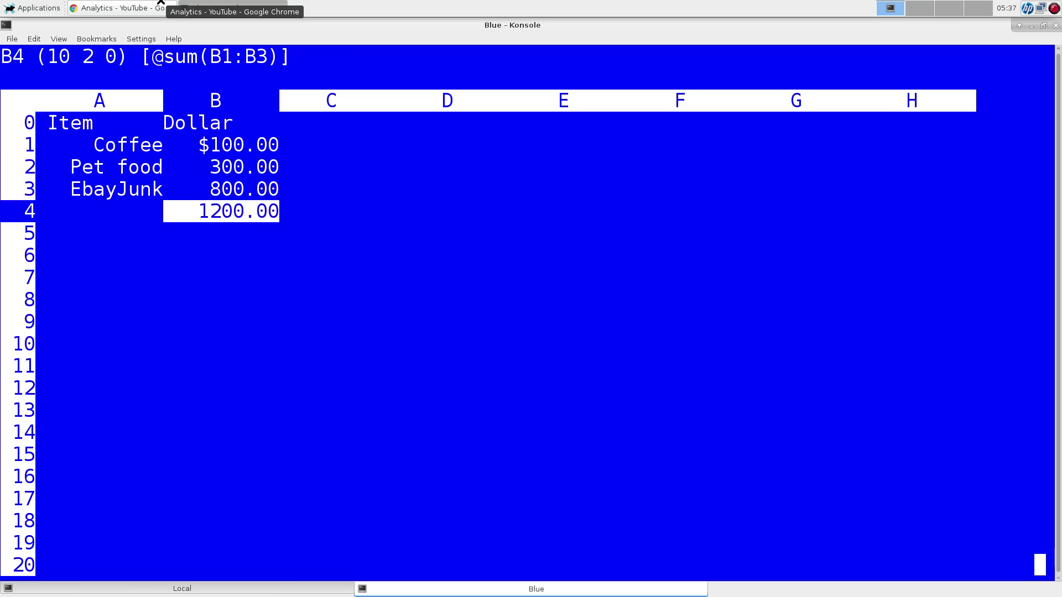
{"action": "key", "text": "Left"}
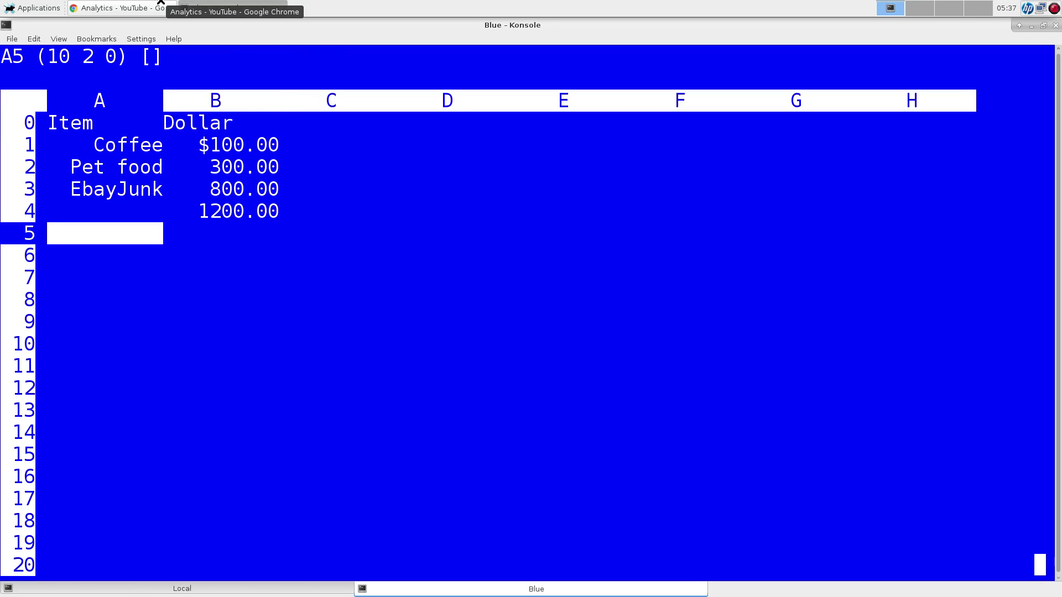
{"action": "key", "text": "Right"}
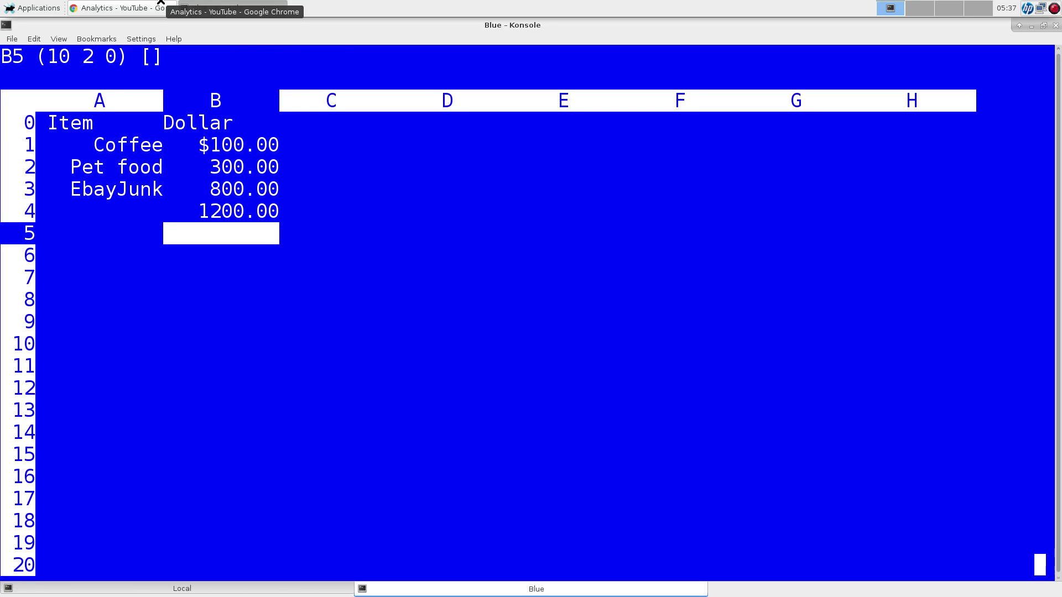
{"action": "key", "text": "Up"}
{"action": "key", "text": "Left"}
{"action": "key", "text": "Up"}
{"action": "key", "text": "Down"}
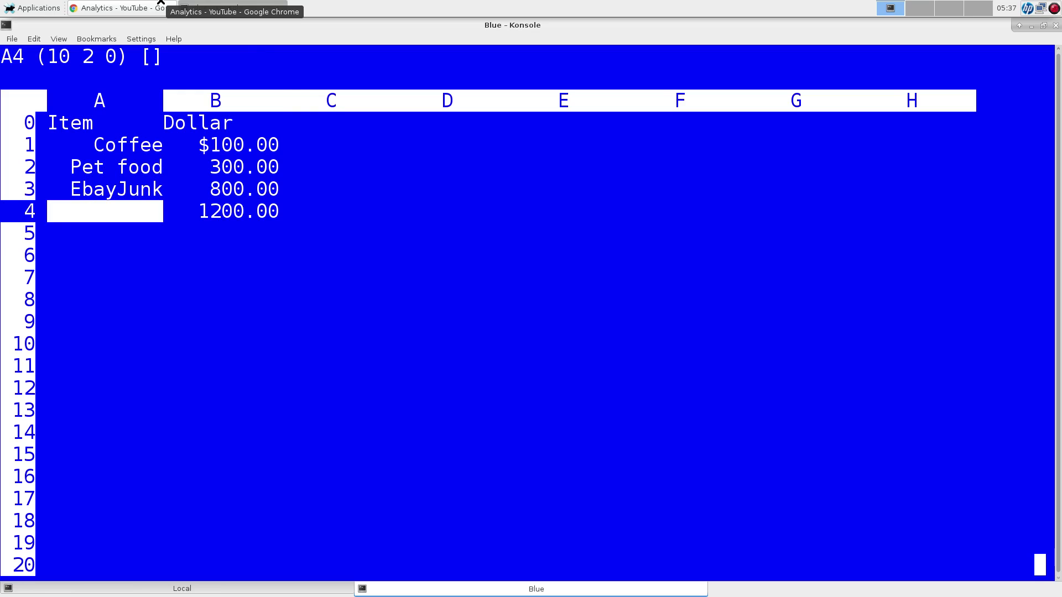
{"action": "key", "text": "Right"}
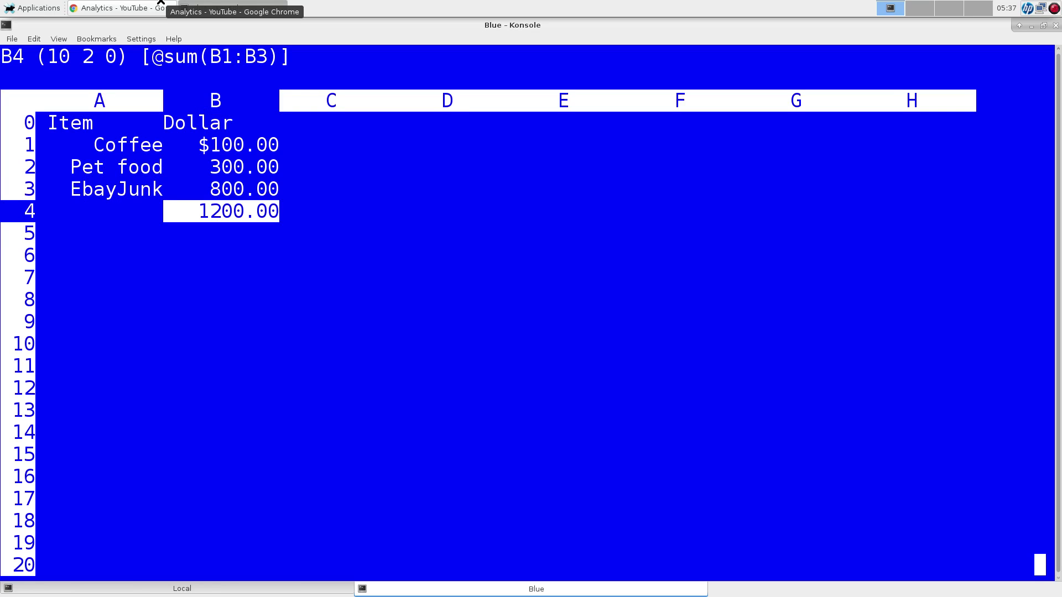
{"action": "key", "text": "Down"}
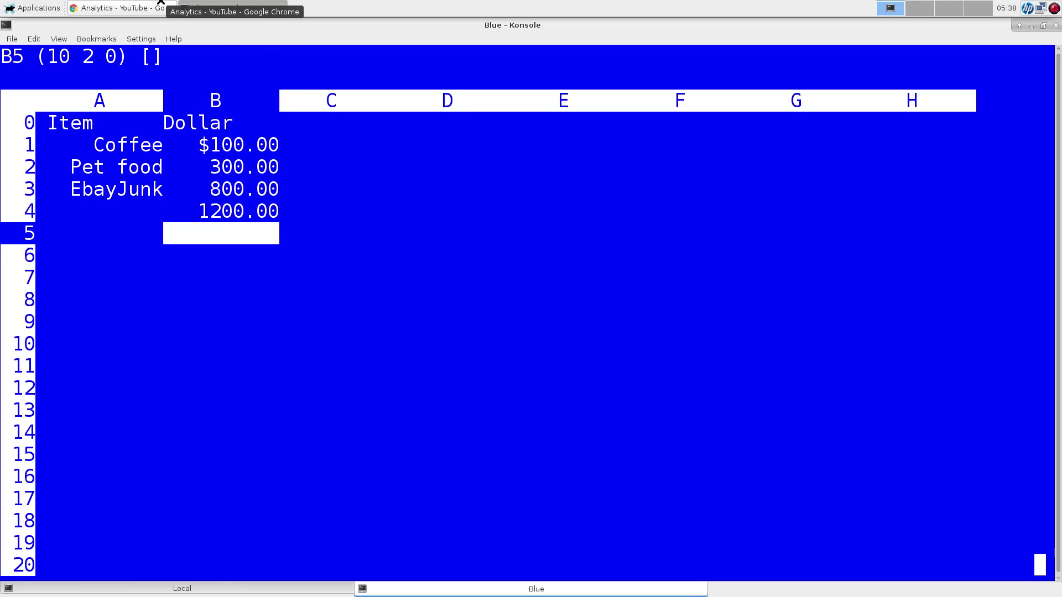
{"action": "key", "text": "equal"}
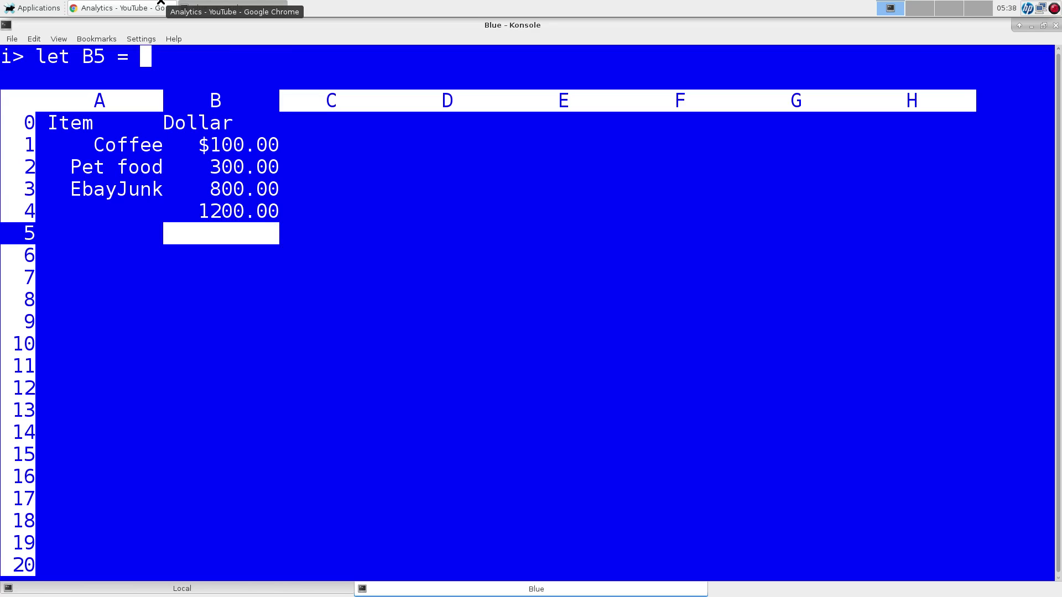
{"action": "type", "text": "@s"}
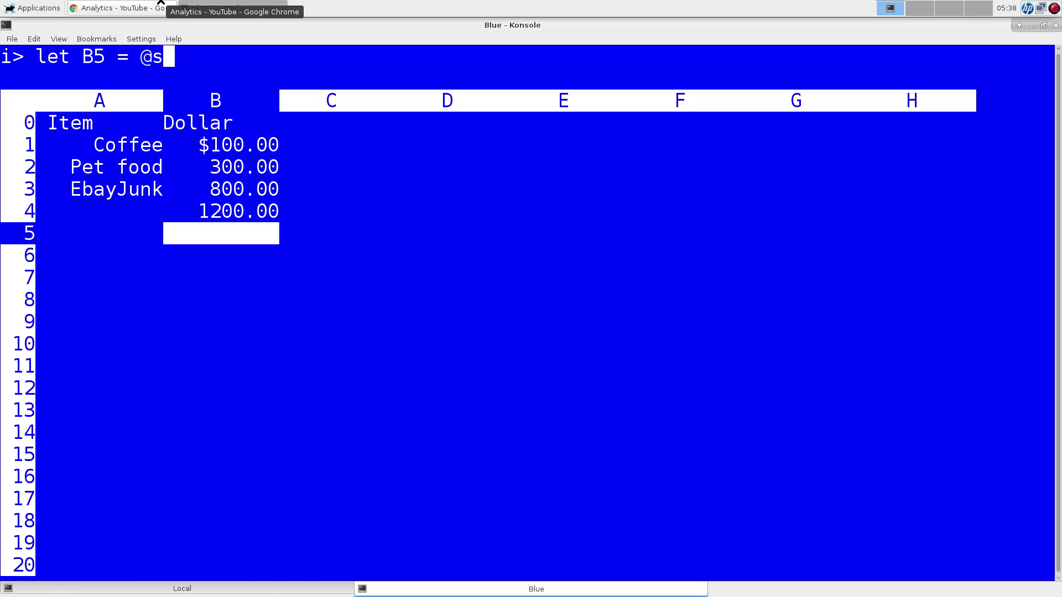
{"action": "type", "text": "ton("}
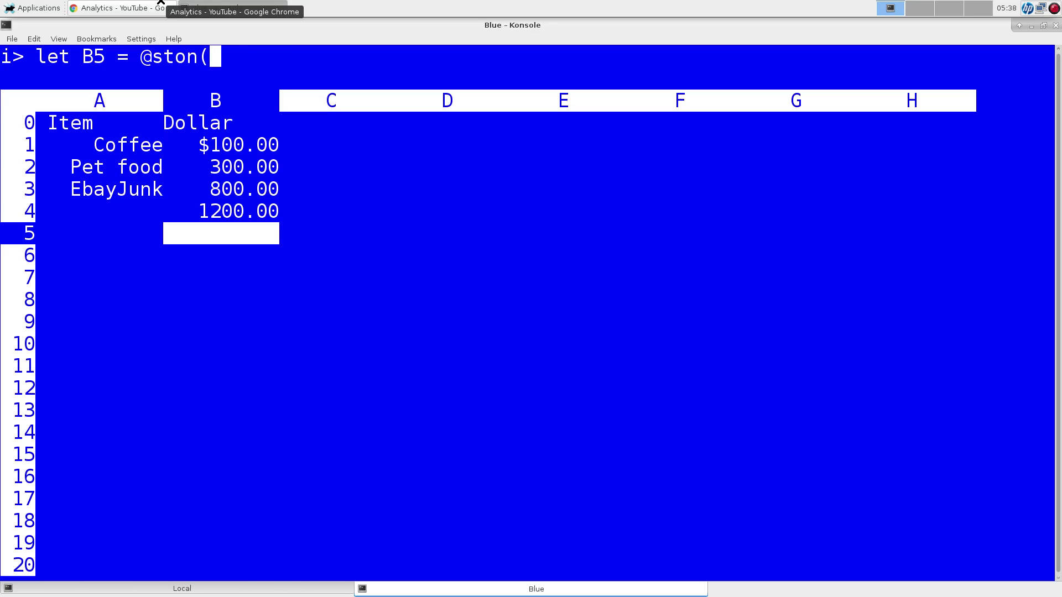
{"action": "type", "text": "@ext("}
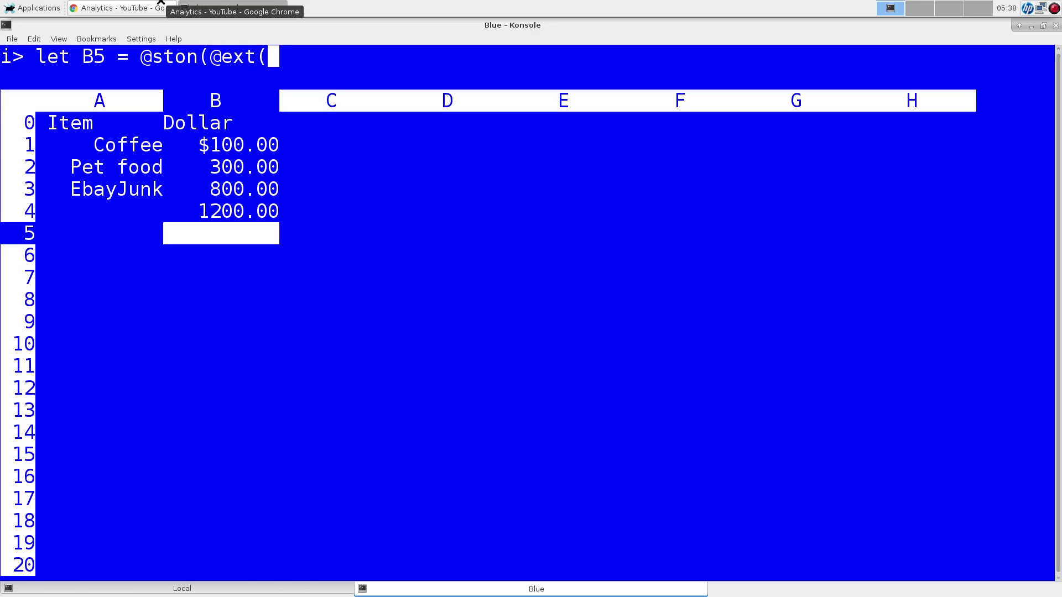
{"action": "type", "text": "\"echo"}
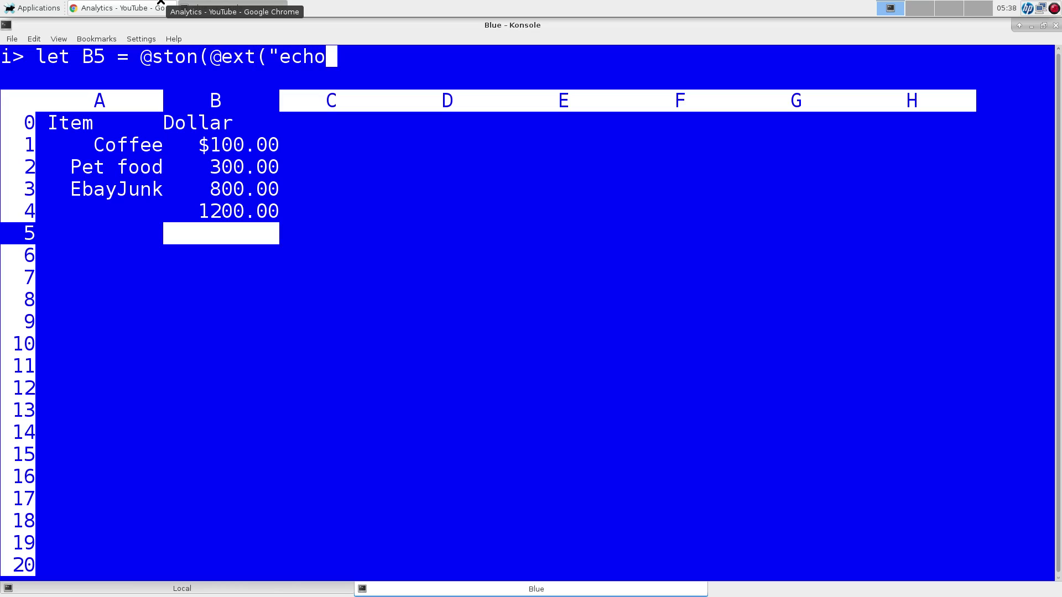
{"action": "type", "text": "\", B3"}
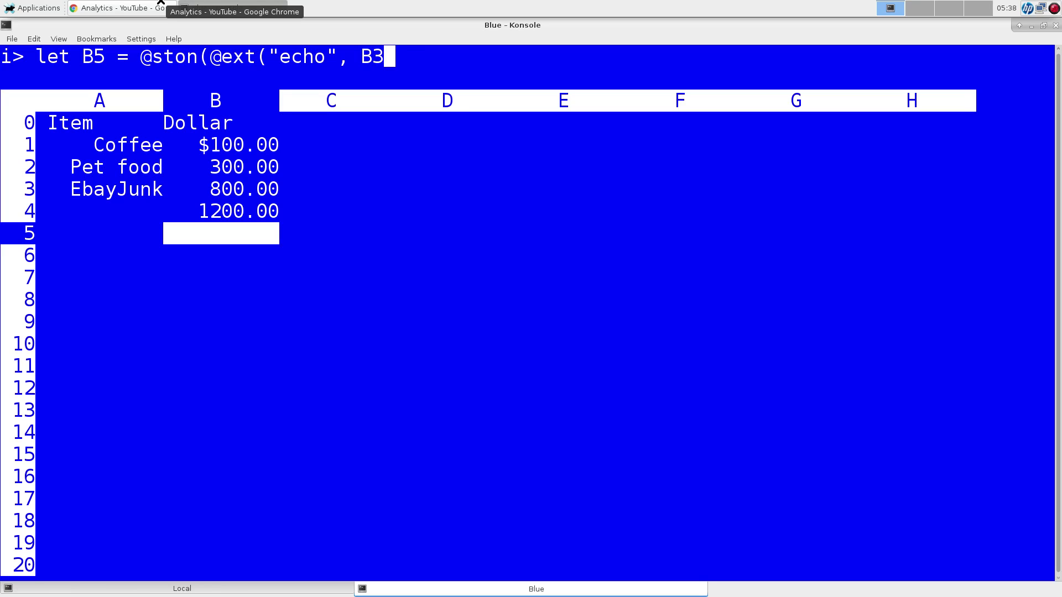
{"action": "type", "text": "))"}
{"action": "key", "text": "Return"}
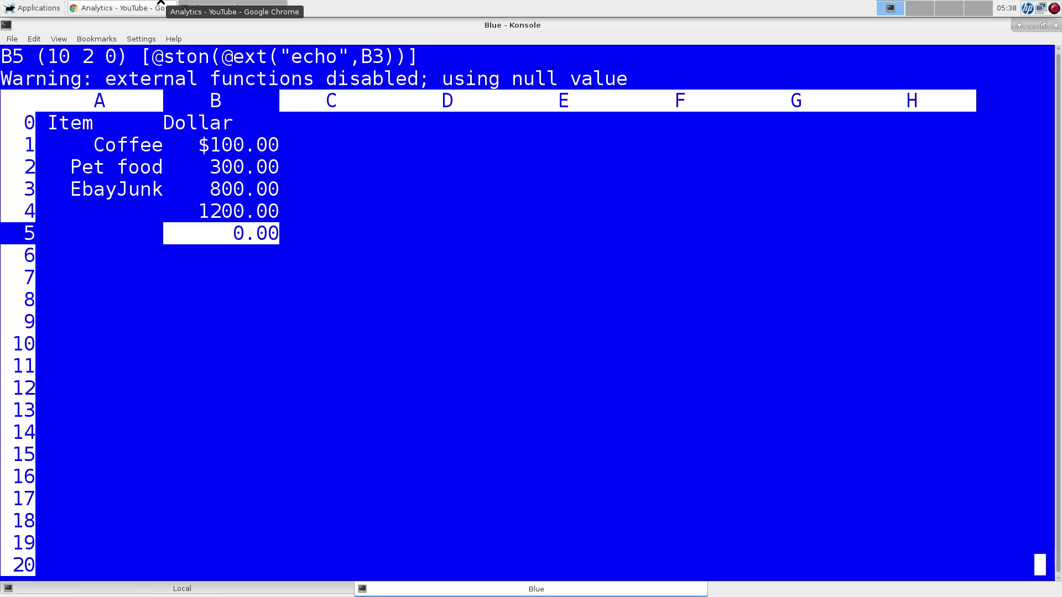
Toggle external functions on so the B5 formula is evaluated, and clear cell B5
{"action": "key", "text": "ctrl+t"}
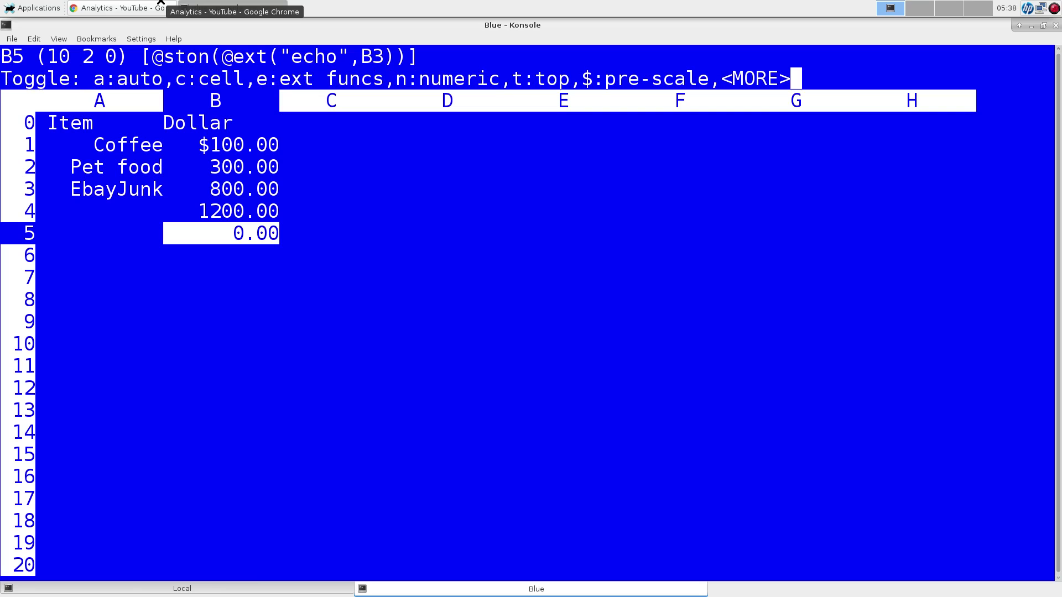
{"action": "key", "text": "e"}
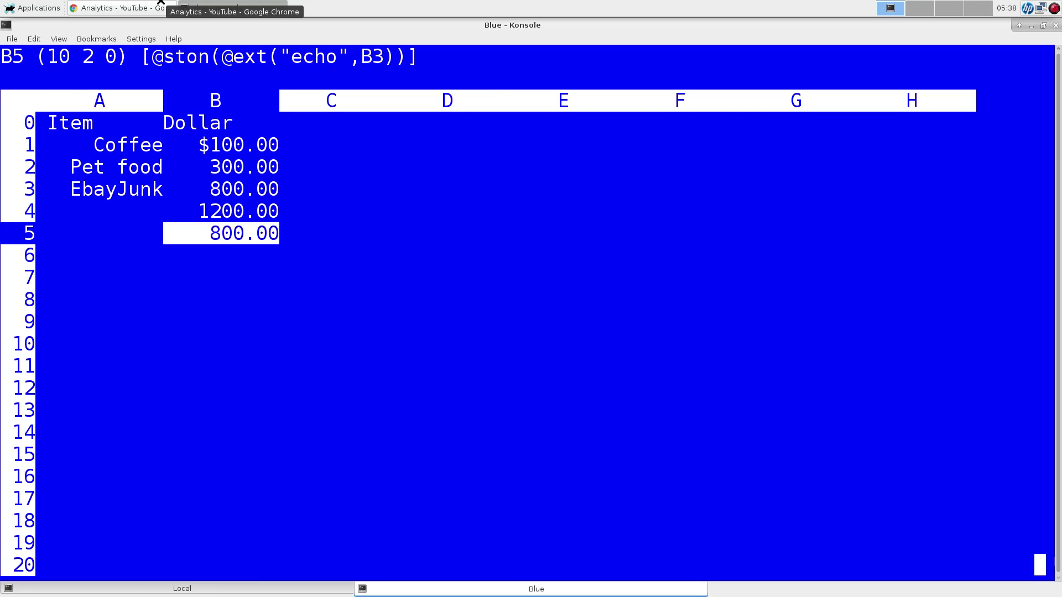
{"action": "key", "text": "x"}
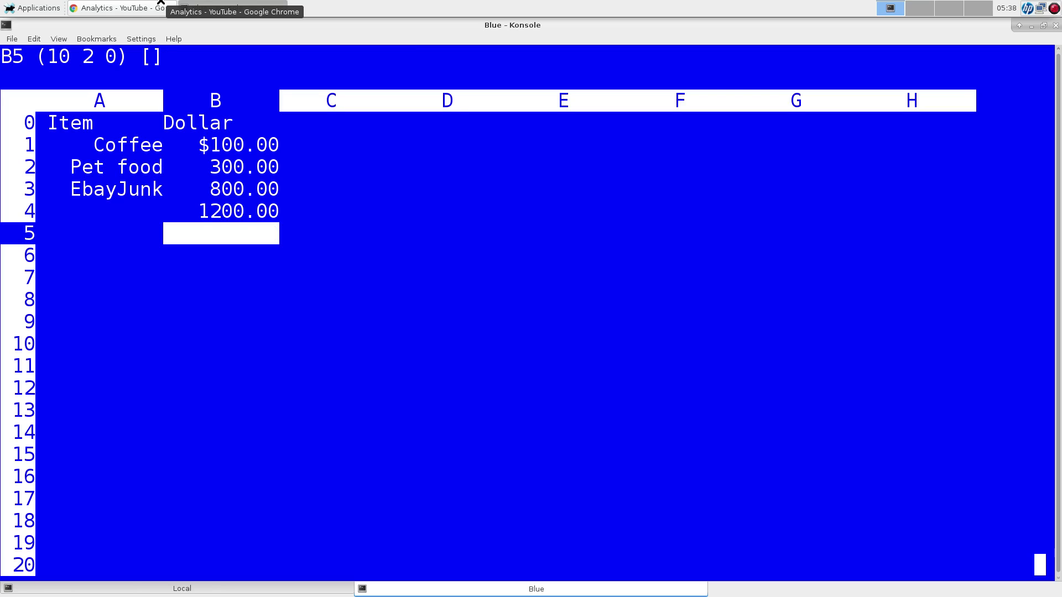
Save the expense sheet as month.sc and quit sc to return to the shell
{"action": "key", "text": "shift+p"}
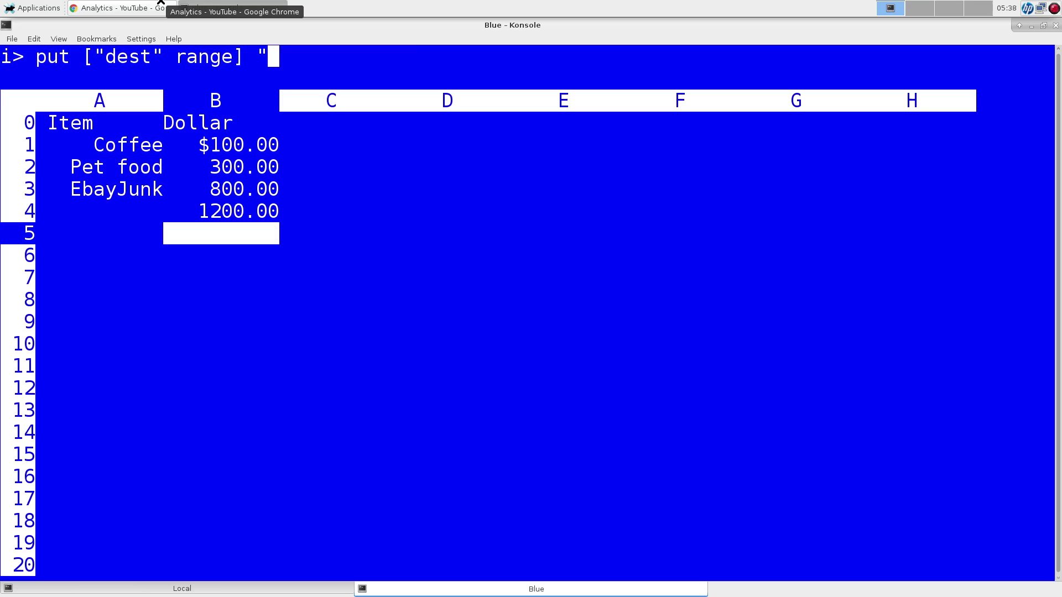
{"action": "type", "text": "month.sc"}
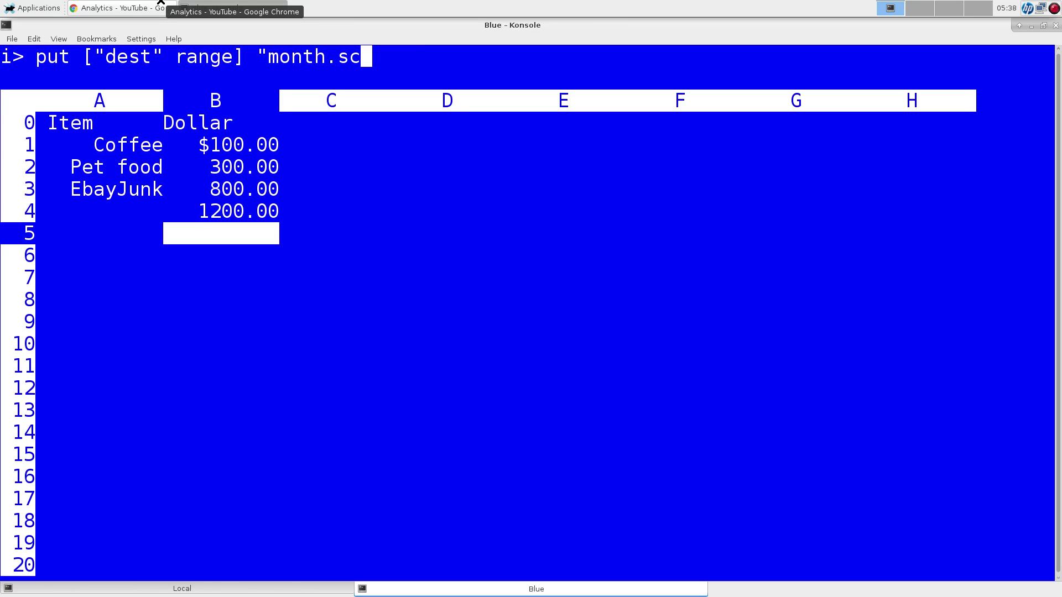
{"action": "key", "text": "Return"}
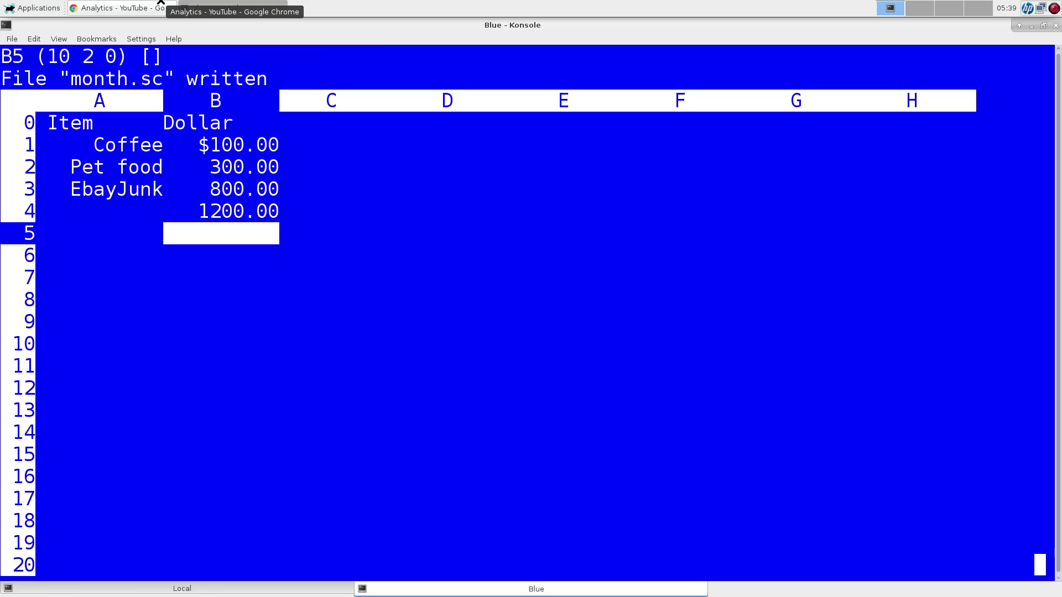
{"action": "key", "text": "q"}
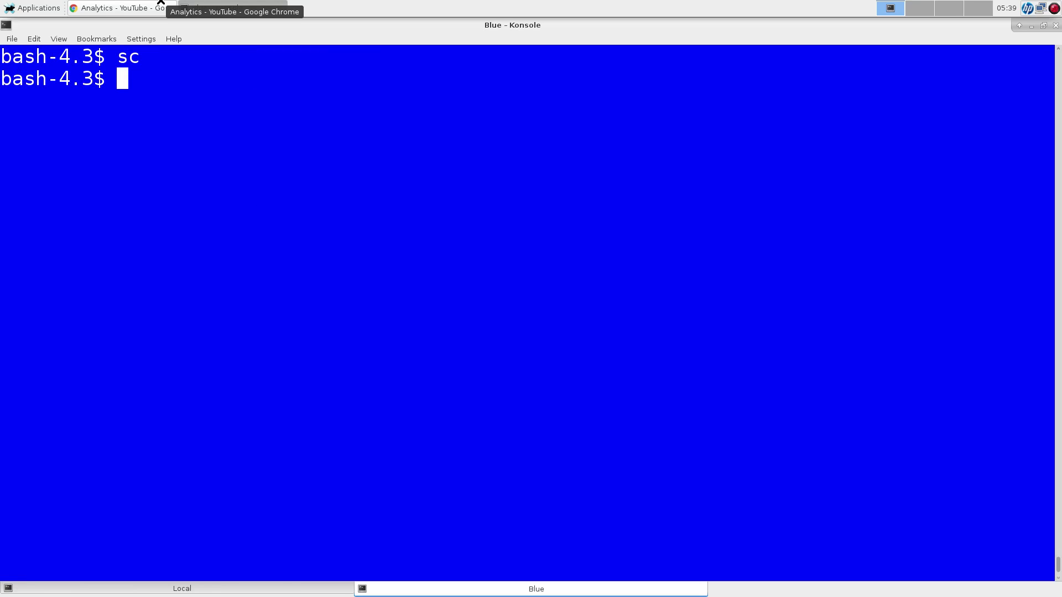
Display the contents of month.sc in the terminal with the more command
{"action": "type", "text": "more s"}
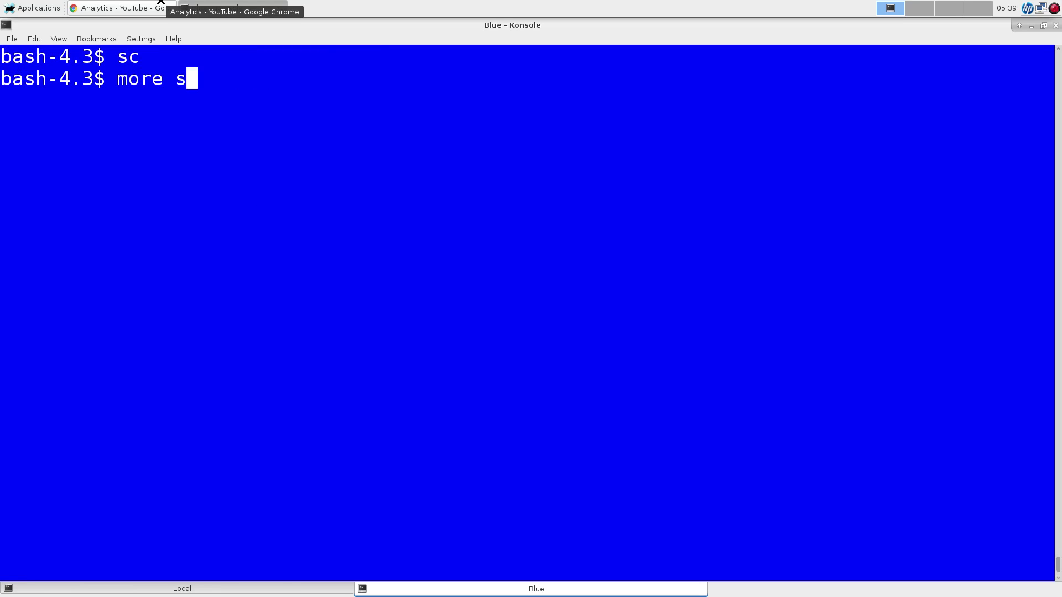
{"action": "key", "text": "BackSpace"}
{"action": "type", "text": "mon"}
{"action": "key", "text": "Tab"}
{"action": "key", "text": "Return"}
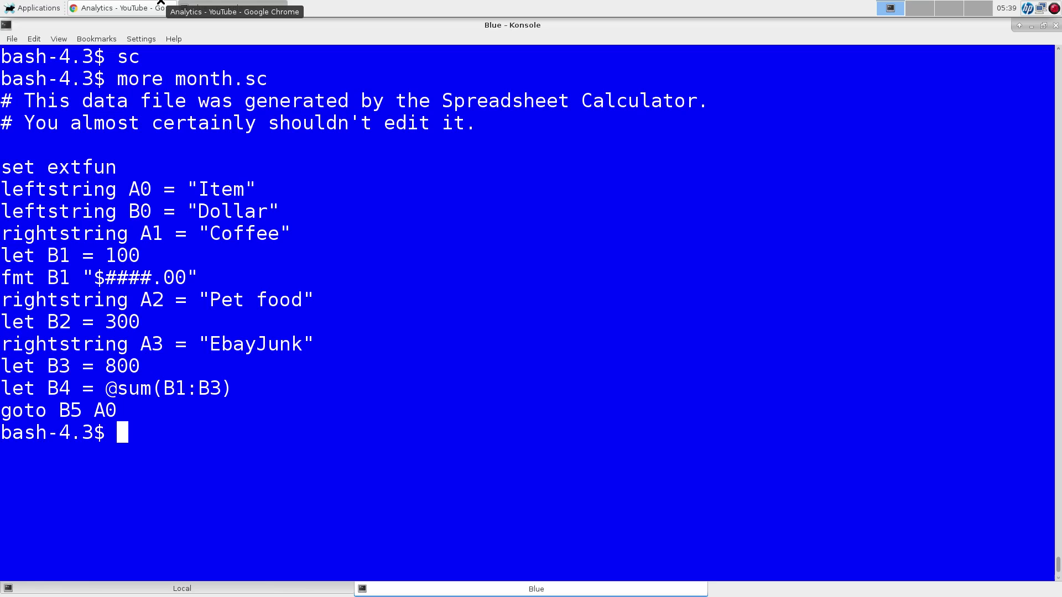
Launch sc-im from the shell with an empty sheet and dismiss its start screen to enter NORMAL mode
{"action": "type", "text": "sc"}
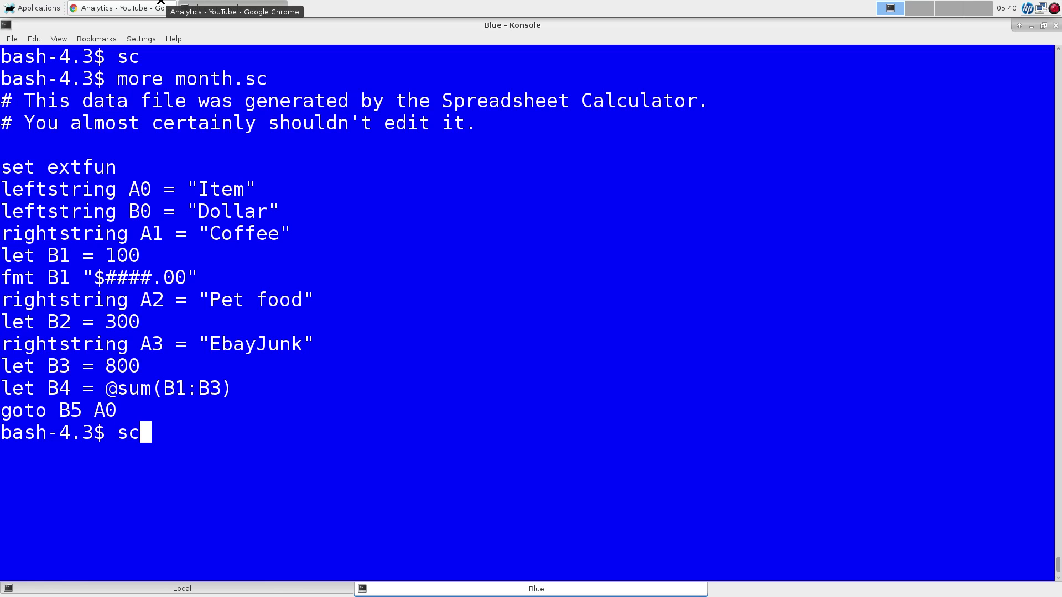
{"action": "type", "text": "-im"}
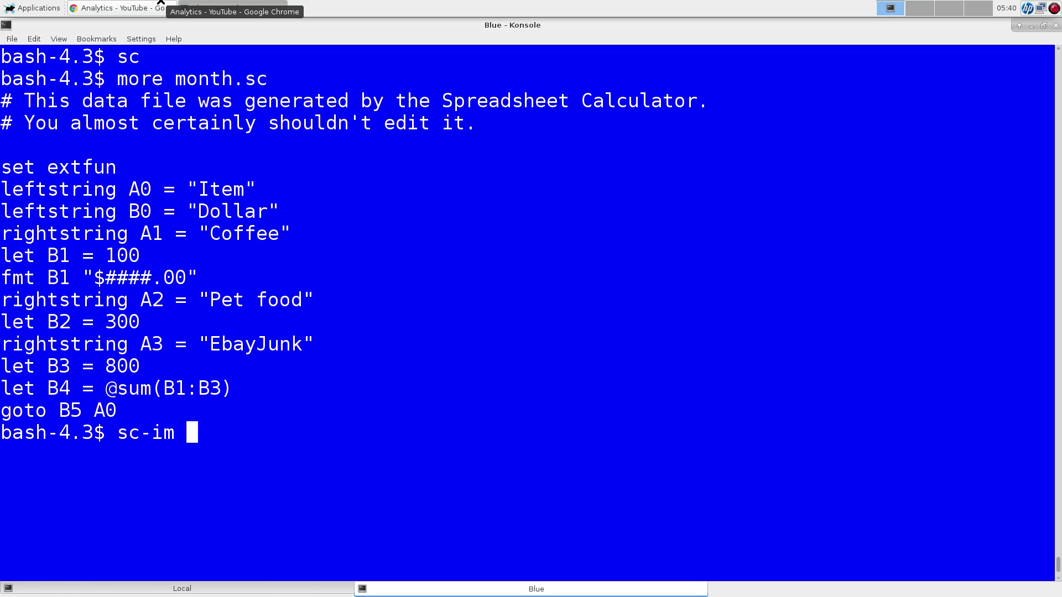
{"action": "key", "text": "Return"}
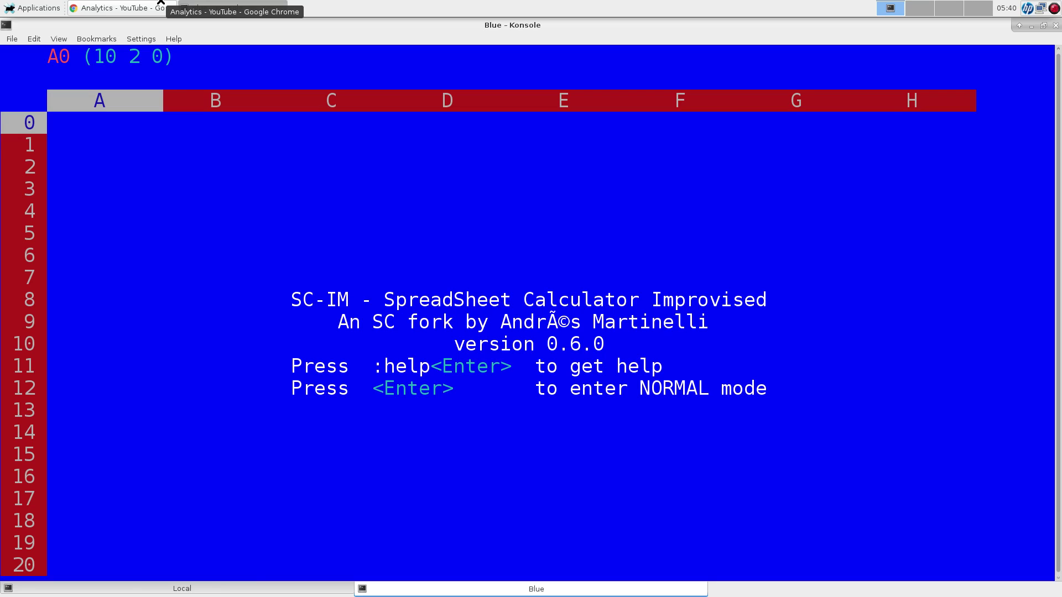
{"action": "key", "text": "Return"}
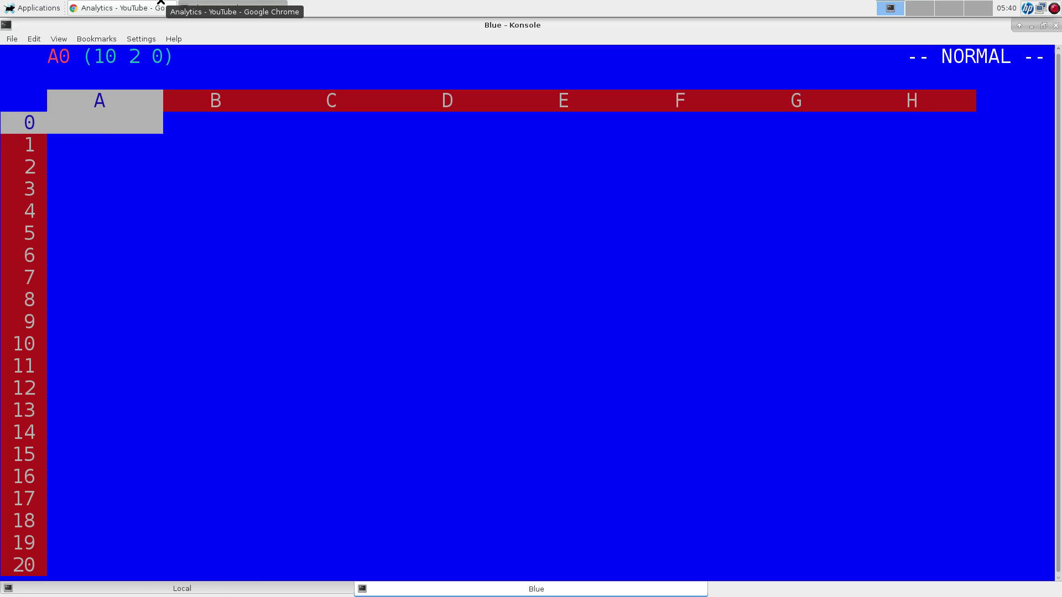